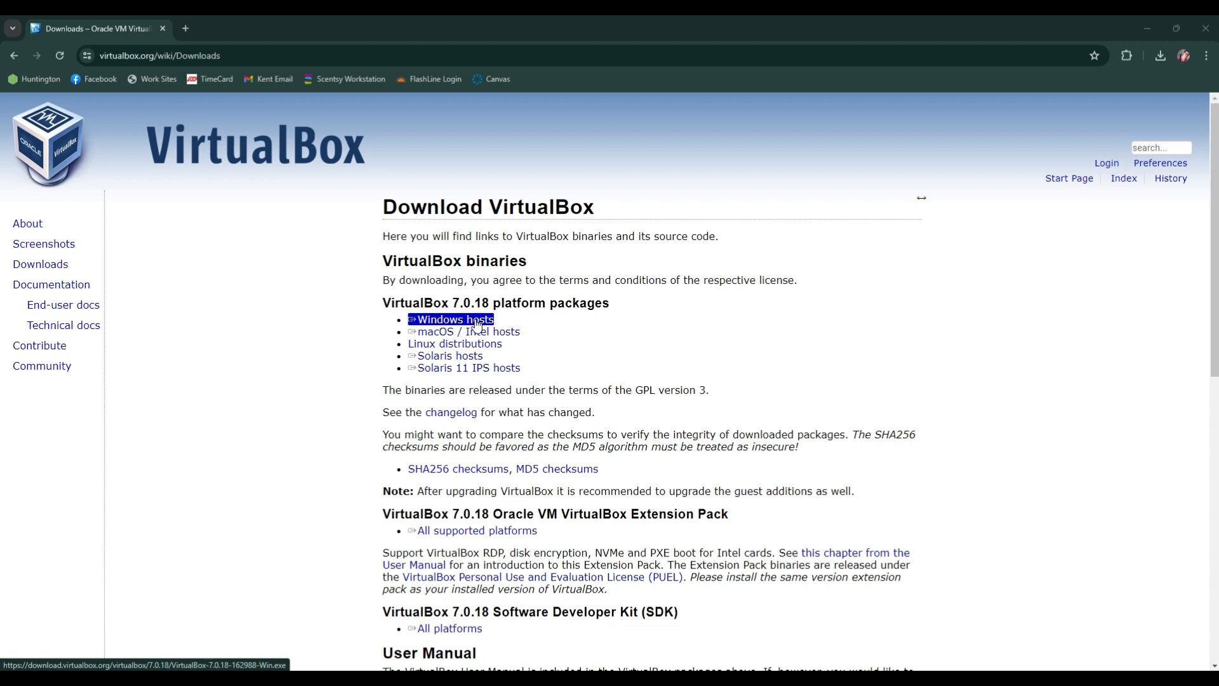
Step: Download the VirtualBox 7.0.18 platform package for Windows hosts and start its setup wizard
click(477, 324)
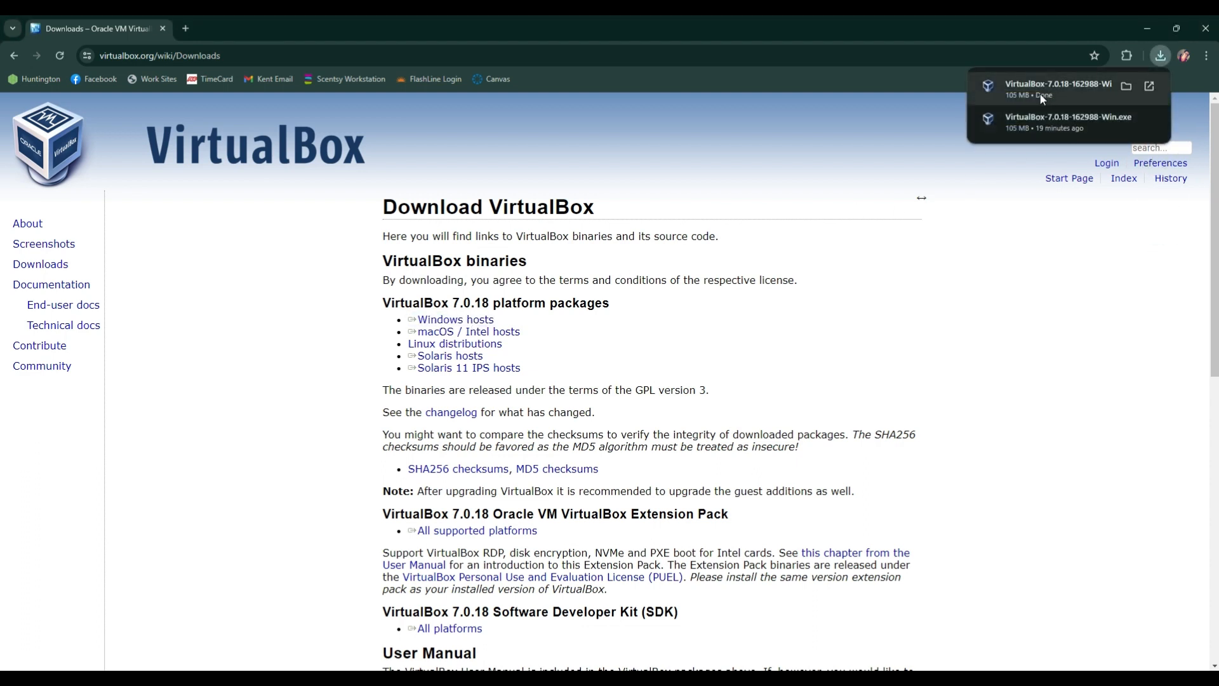
click(1040, 94)
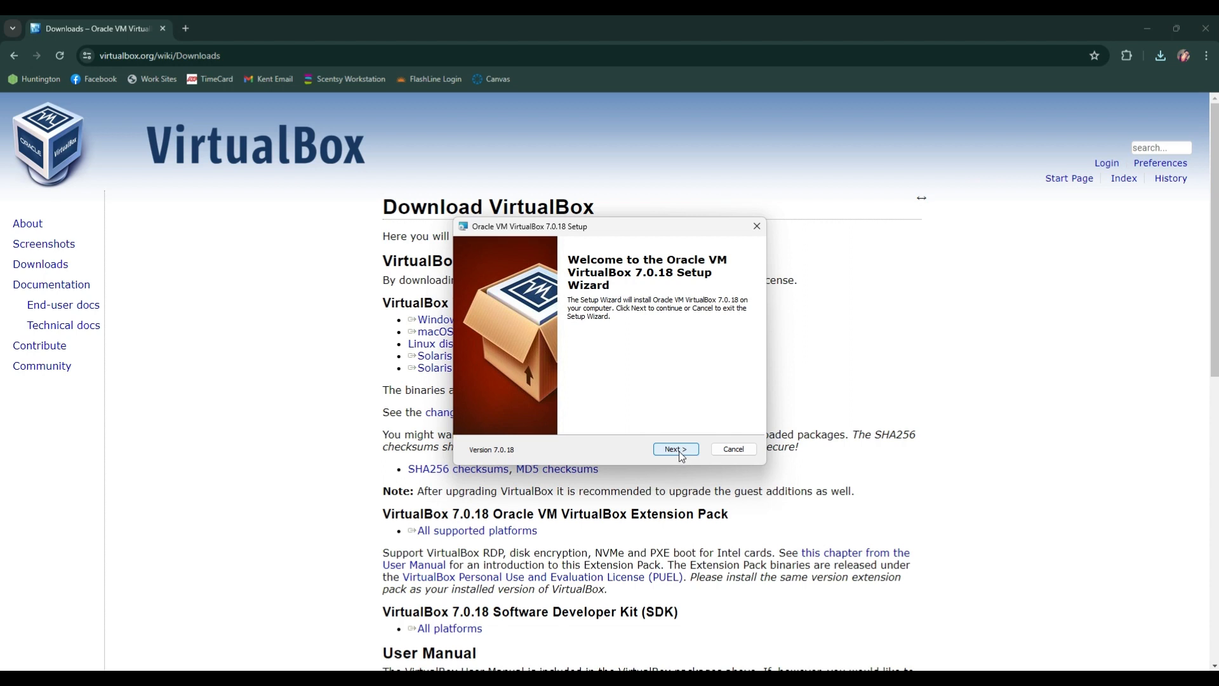
click(681, 455)
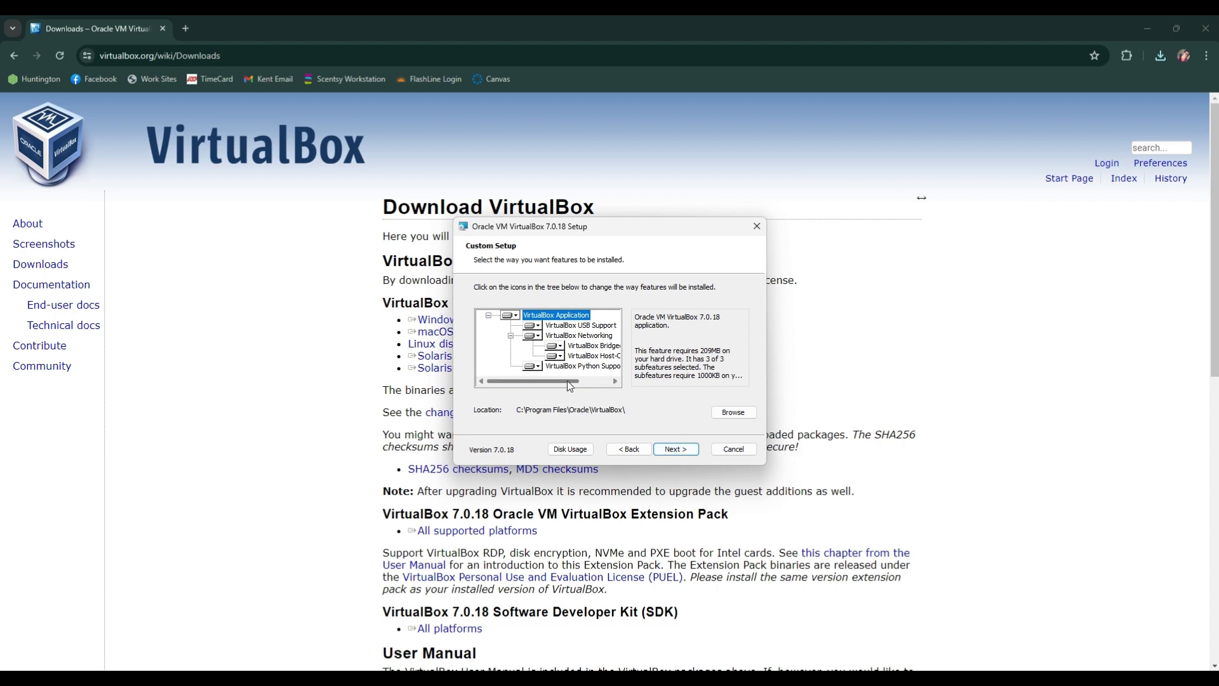
Step: Install VirtualBox with the default features and location, accepting the network and Python dependency warnings, and launch it on completion
mouse_move(568, 381)
mouse_down()
mouse_move(606, 380)
mouse_move(585, 382)
mouse_up()
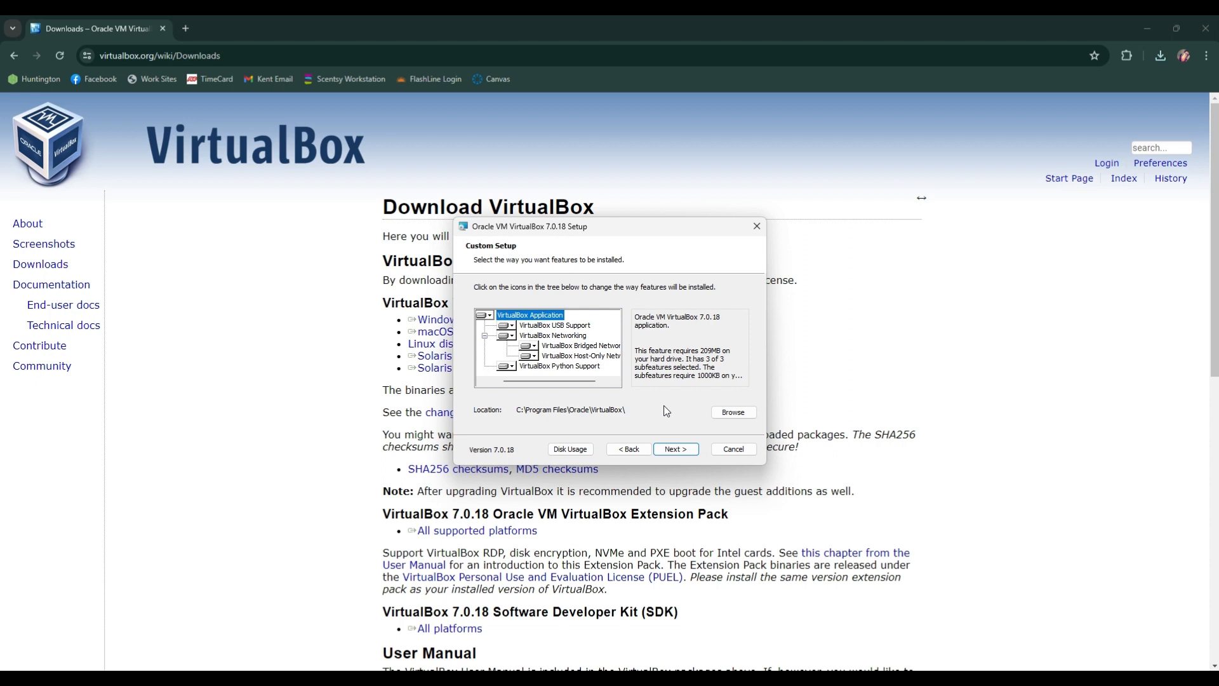
click(676, 450)
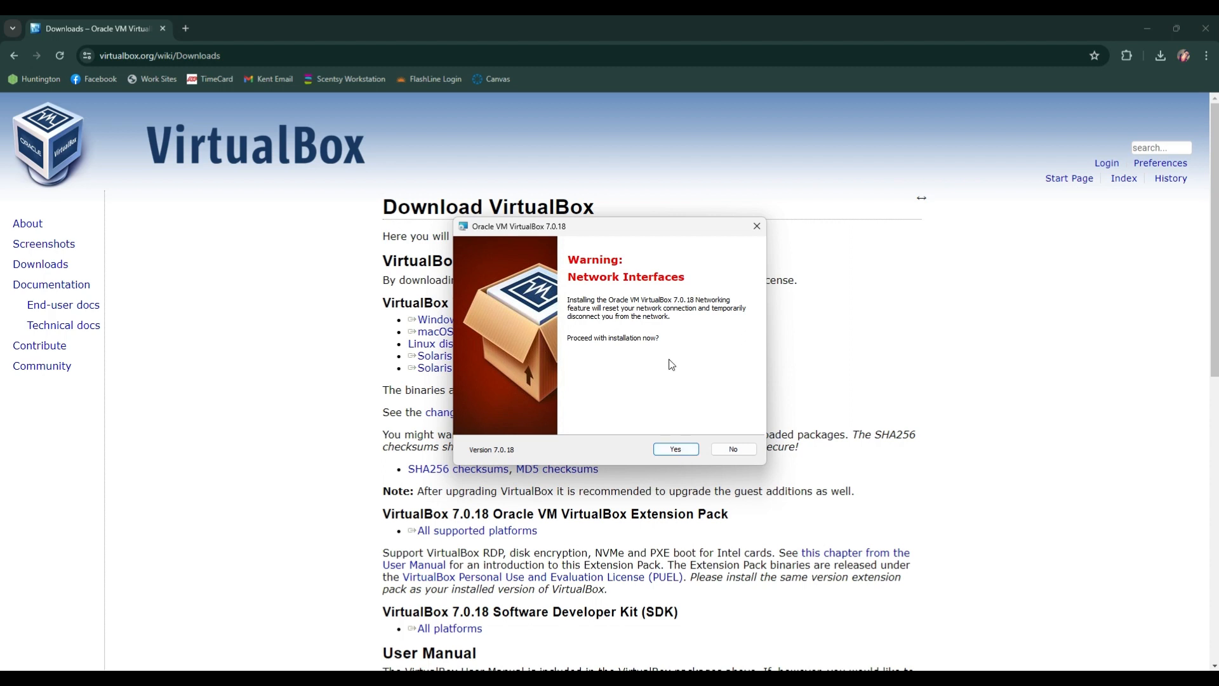
click(676, 450)
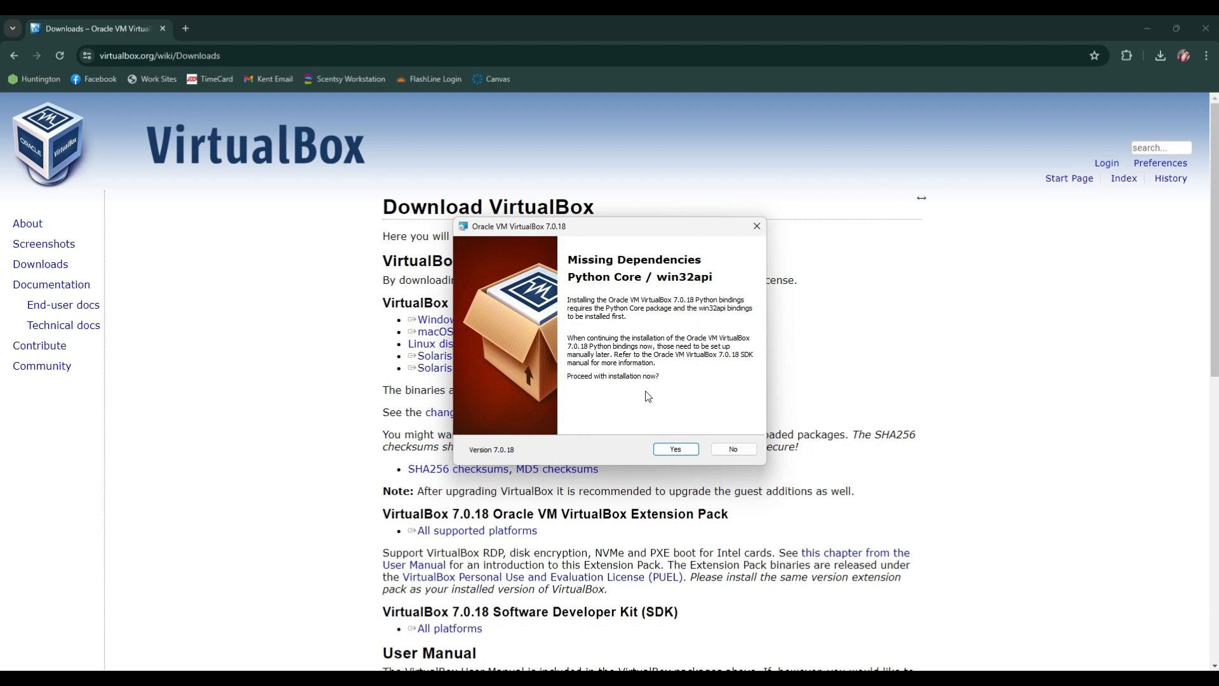
click(681, 450)
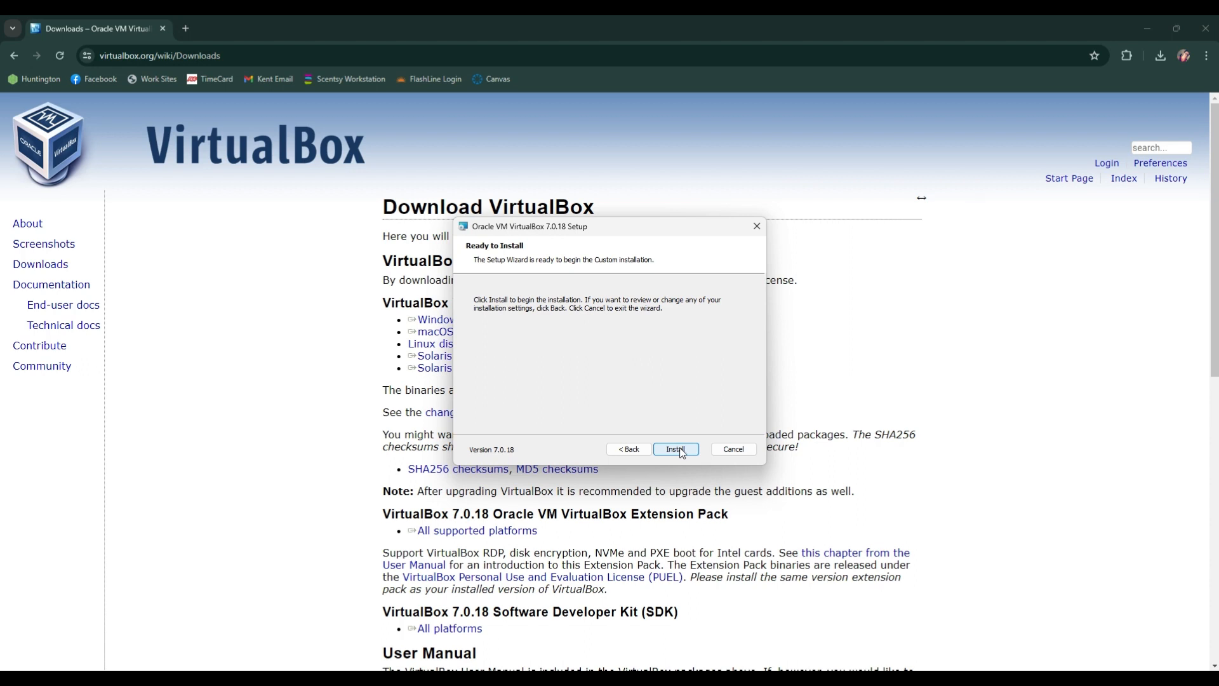
click(676, 449)
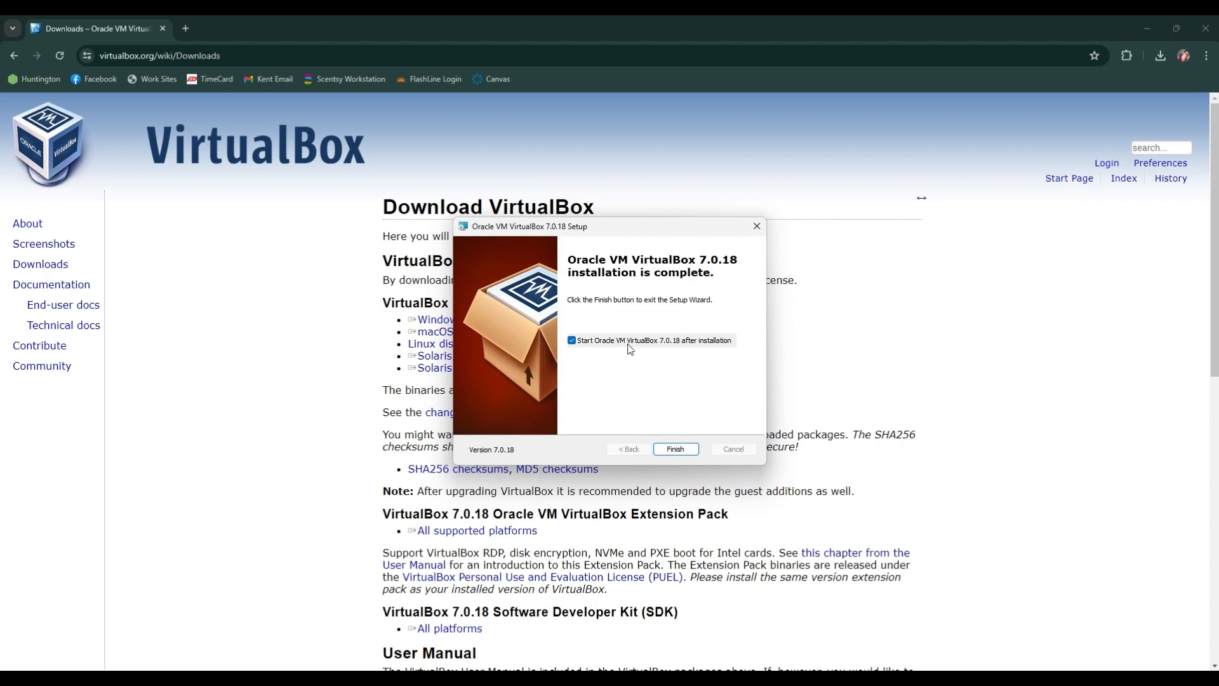
click(676, 450)
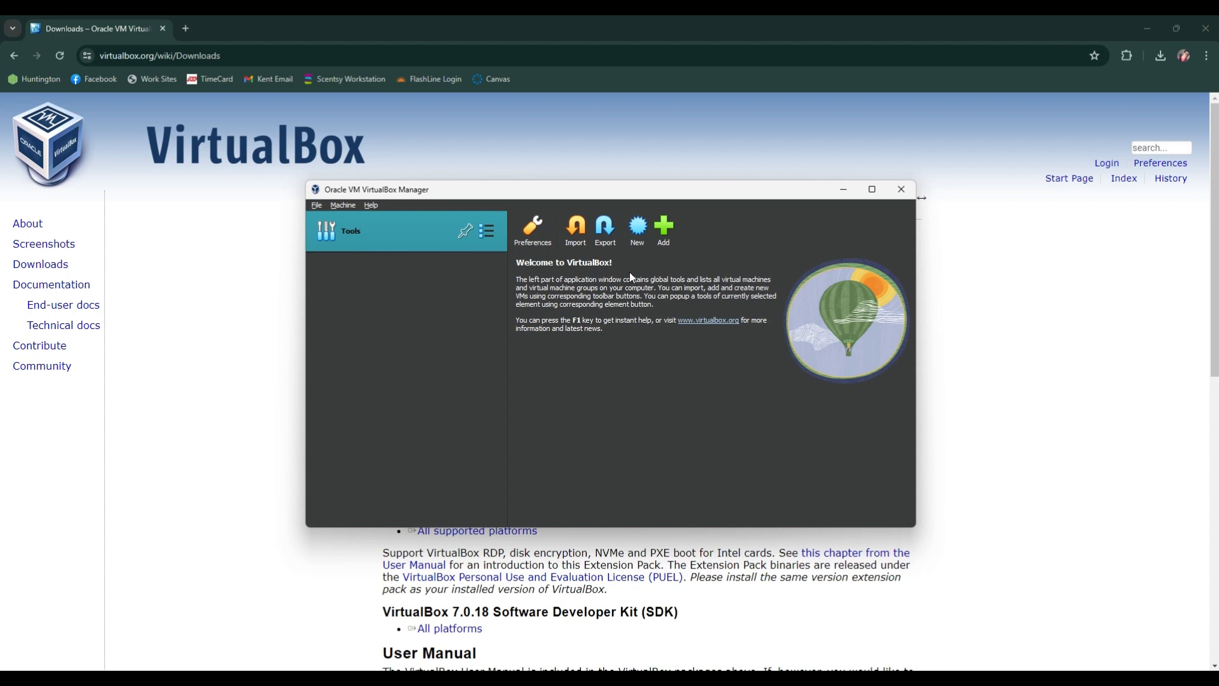
Step: Begin creating a virtual machine named Windows 10, leaving its ISO image not selected
click(638, 237)
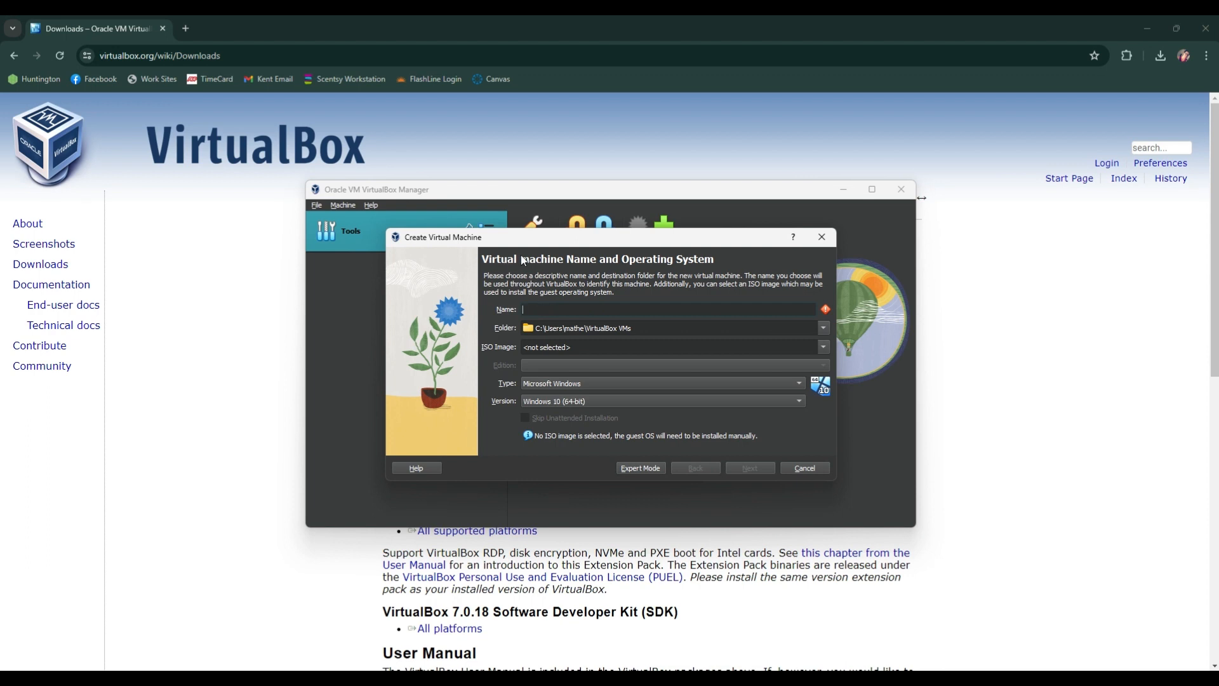
drag(531, 237, 532, 217)
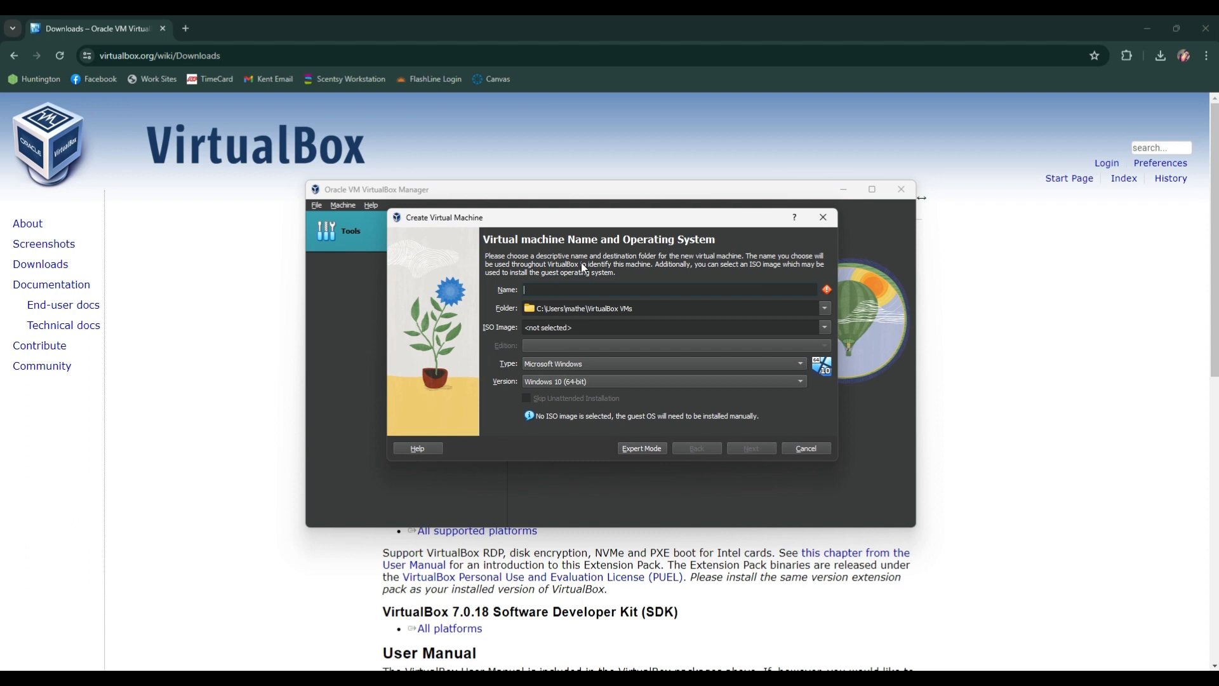
text(Windows 10)
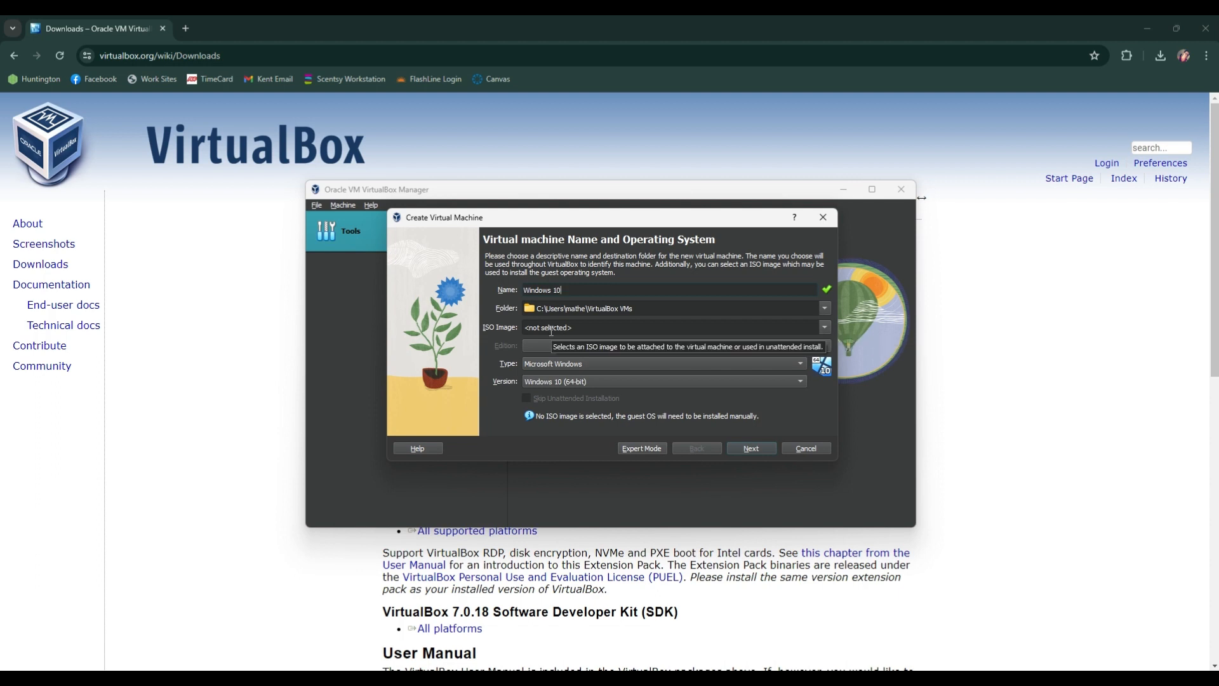
click(824, 327)
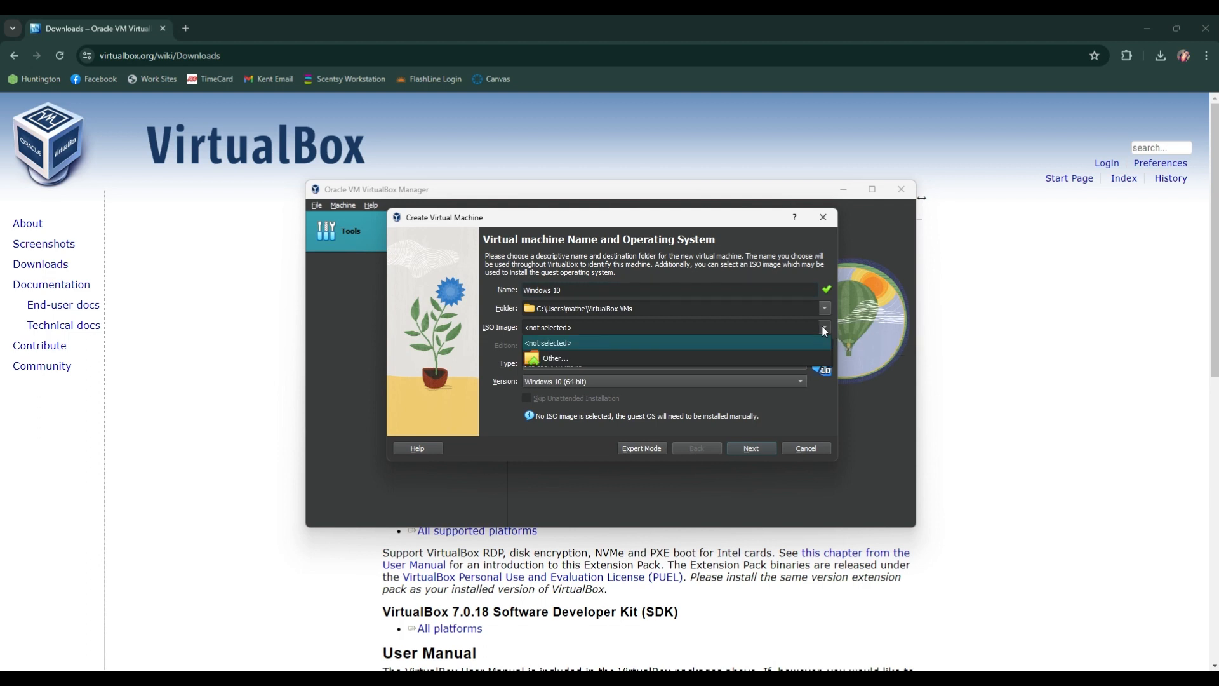
click(820, 327)
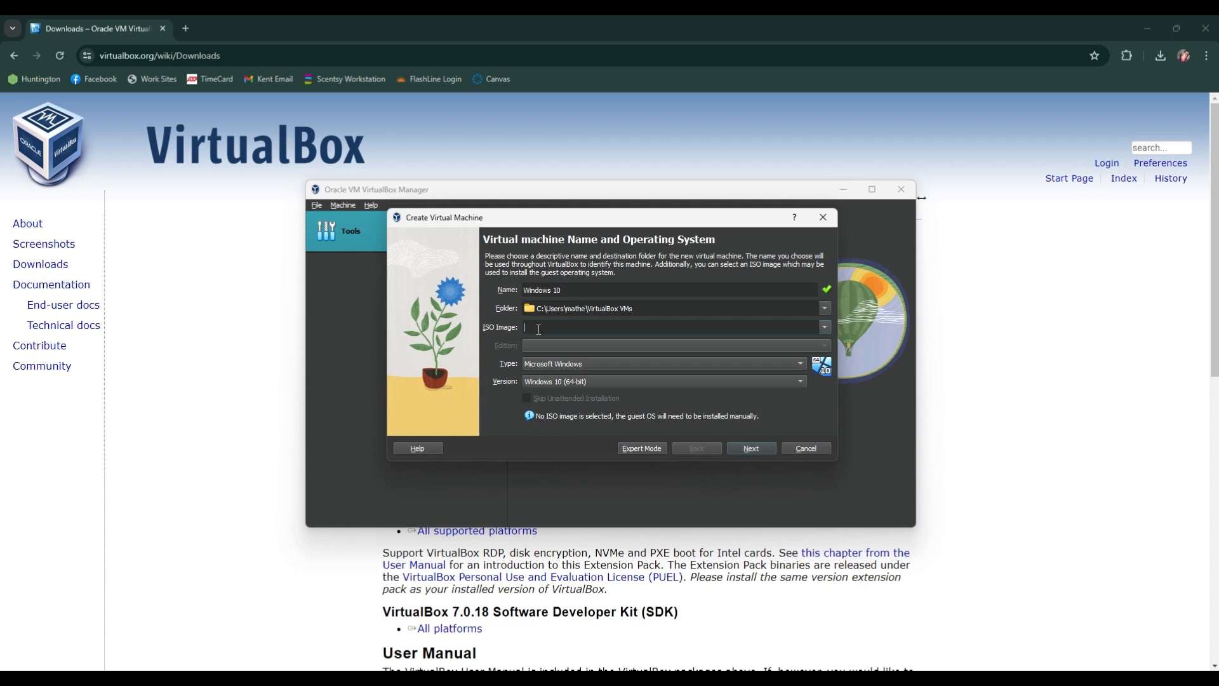
Step: Choose Microsoft Windows as the machine's type and Windows 10 (64-bit) as its version, and continue to the hardware settings
click(604, 365)
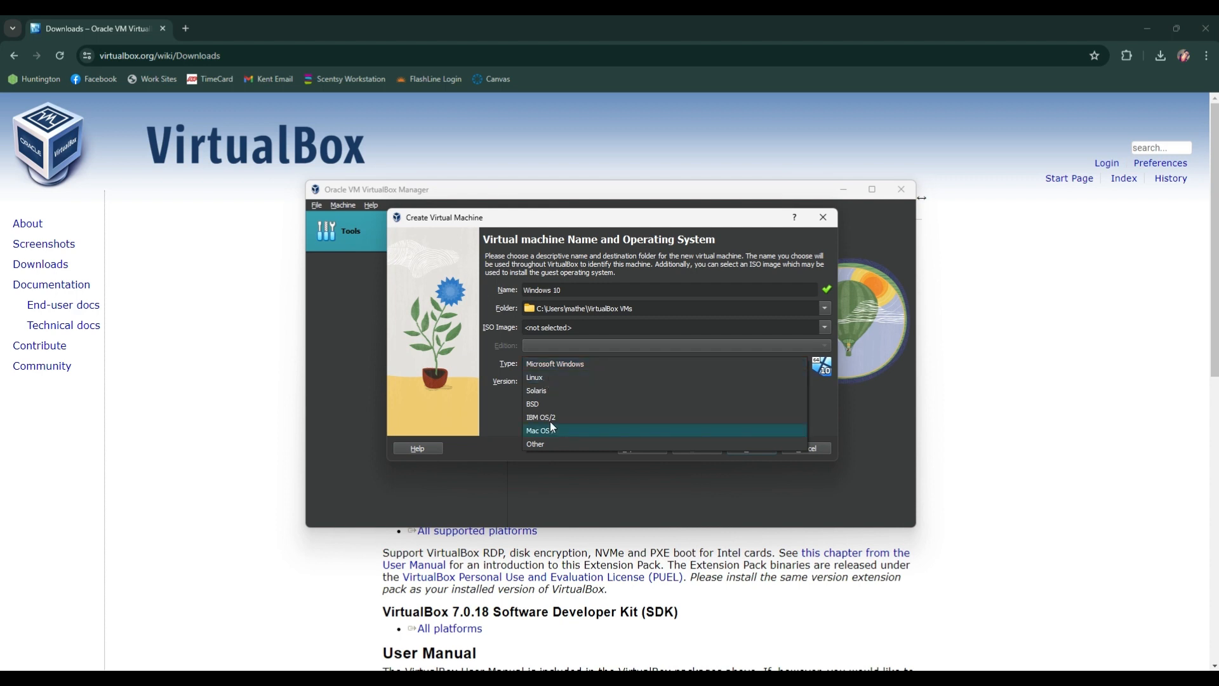
click(567, 364)
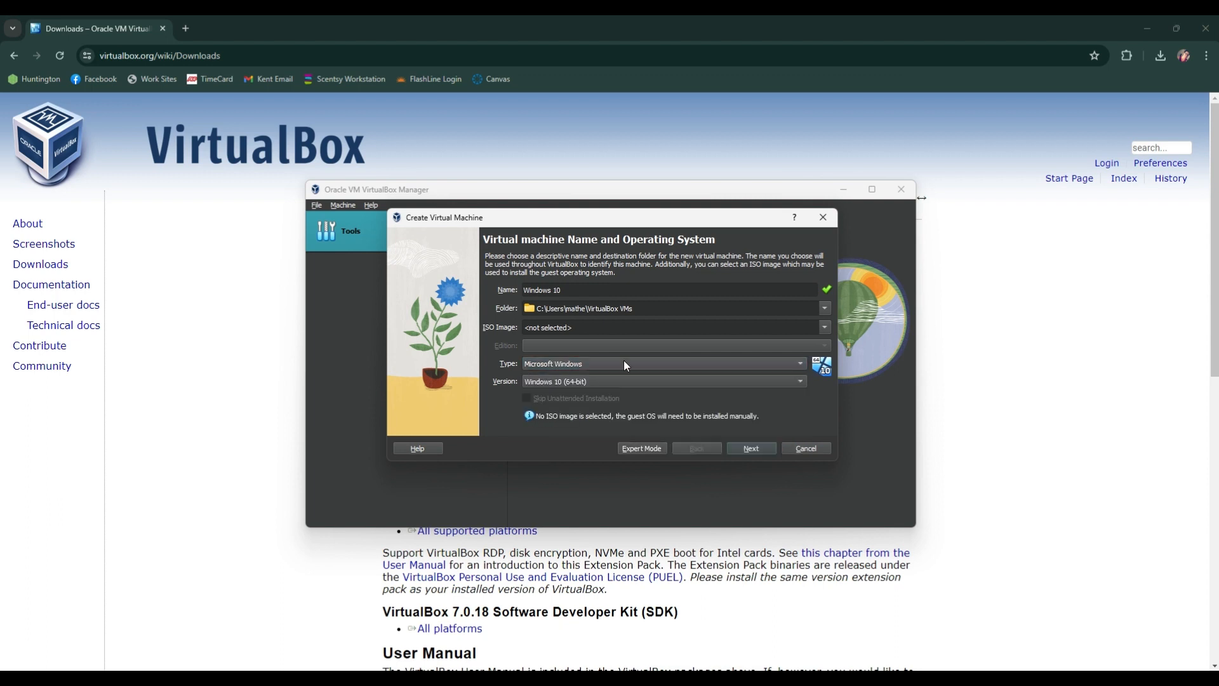
click(599, 383)
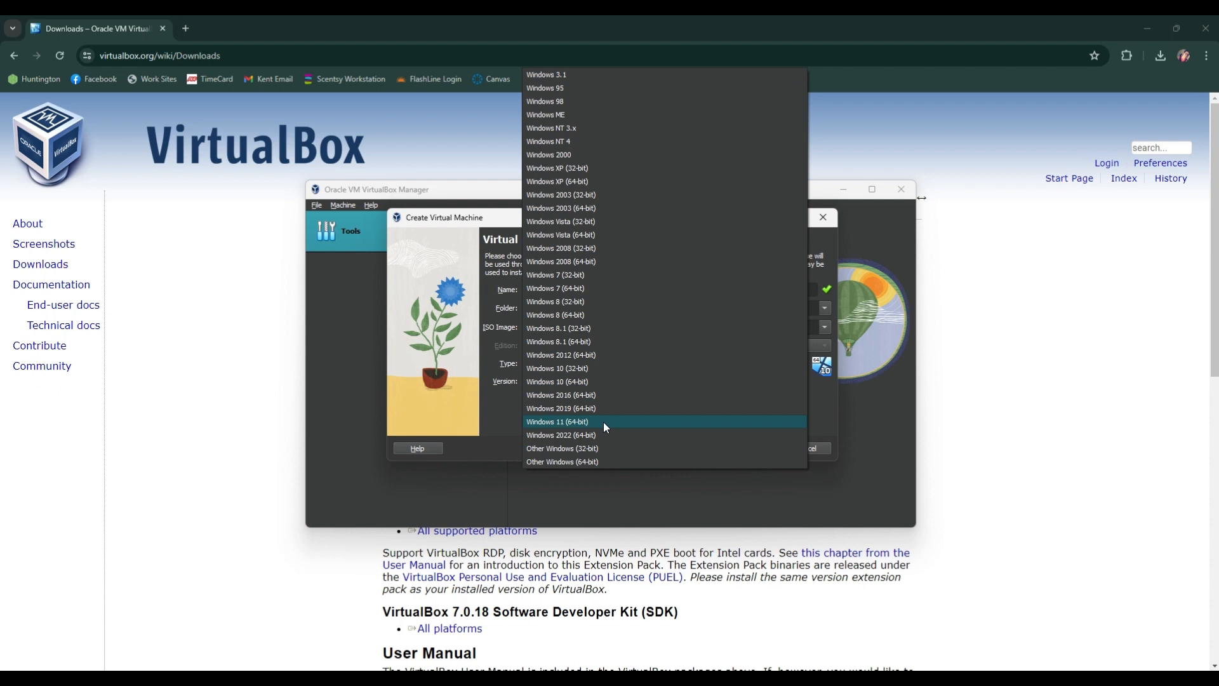
click(593, 381)
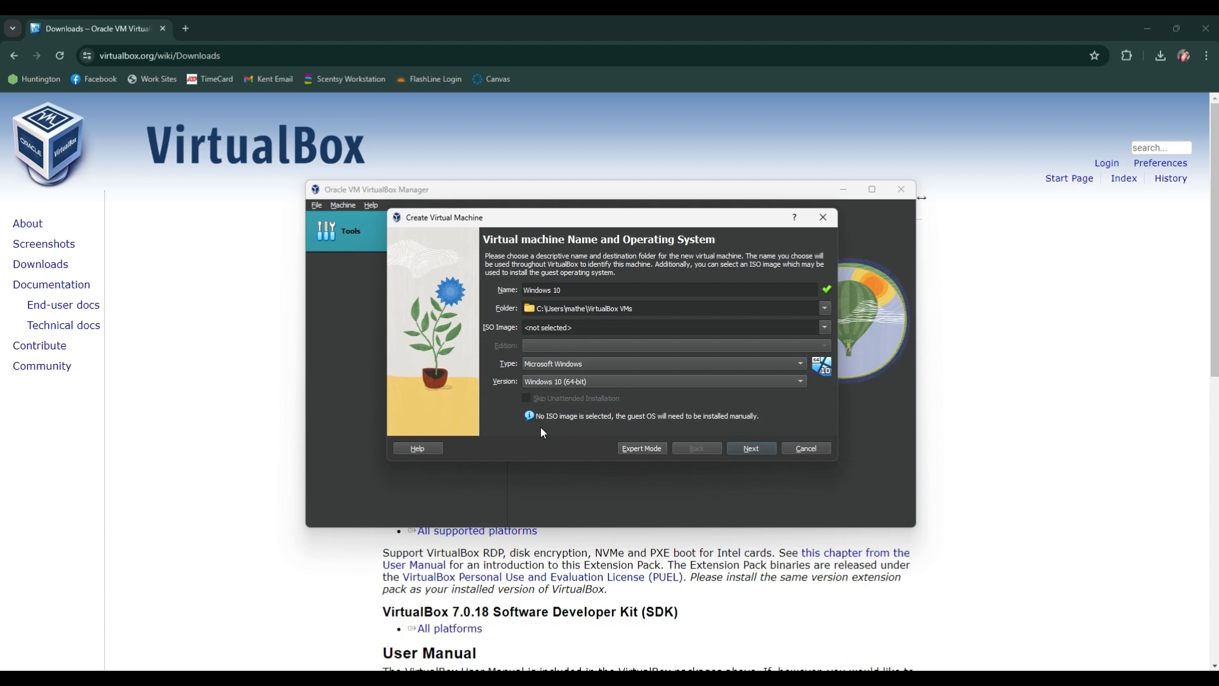
click(751, 450)
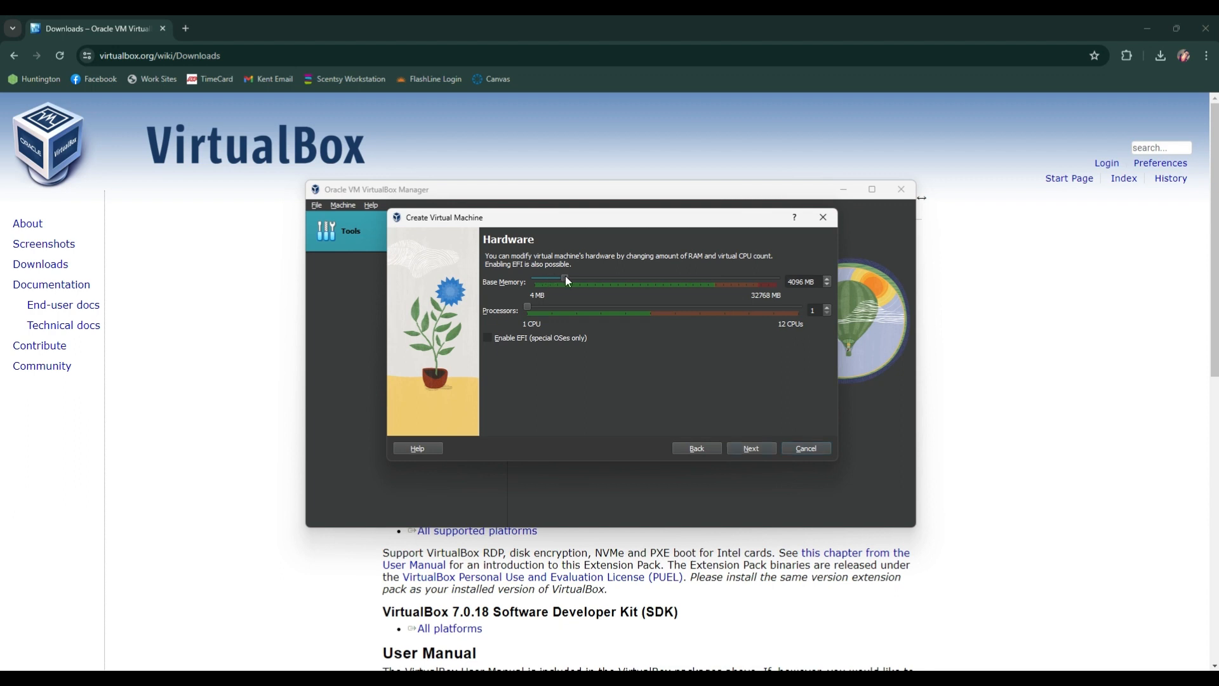
Step: Allocate 8192 MB of base memory, 2 processors and a new virtual hard disk of about 151 GB, and finish creating the machine
drag(589, 273, 594, 277)
click(751, 450)
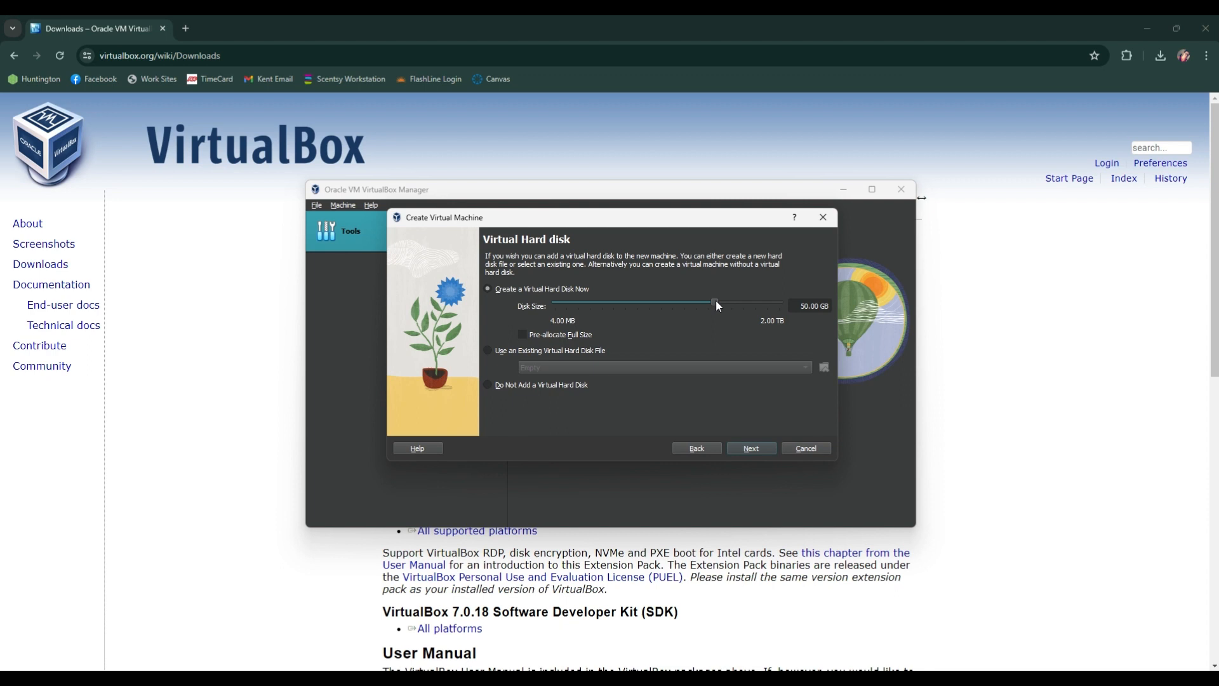
mouse_move(716, 305)
mouse_down()
mouse_move(700, 306)
mouse_move(735, 302)
mouse_up()
click(750, 448)
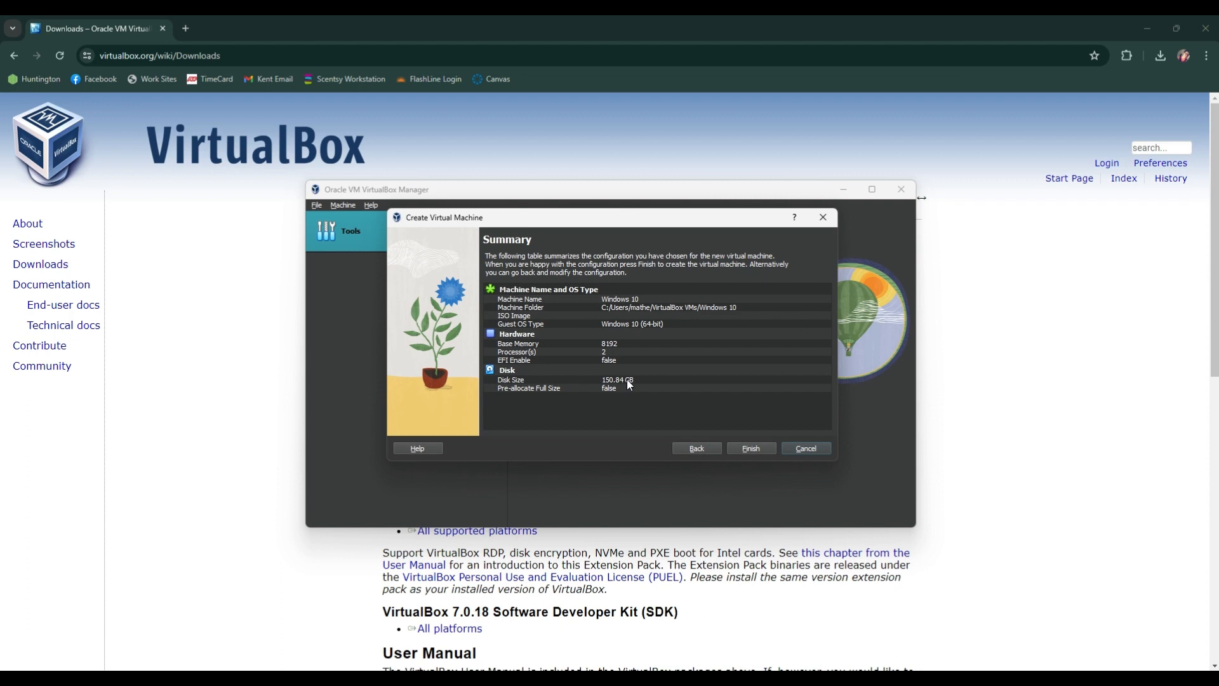
click(751, 449)
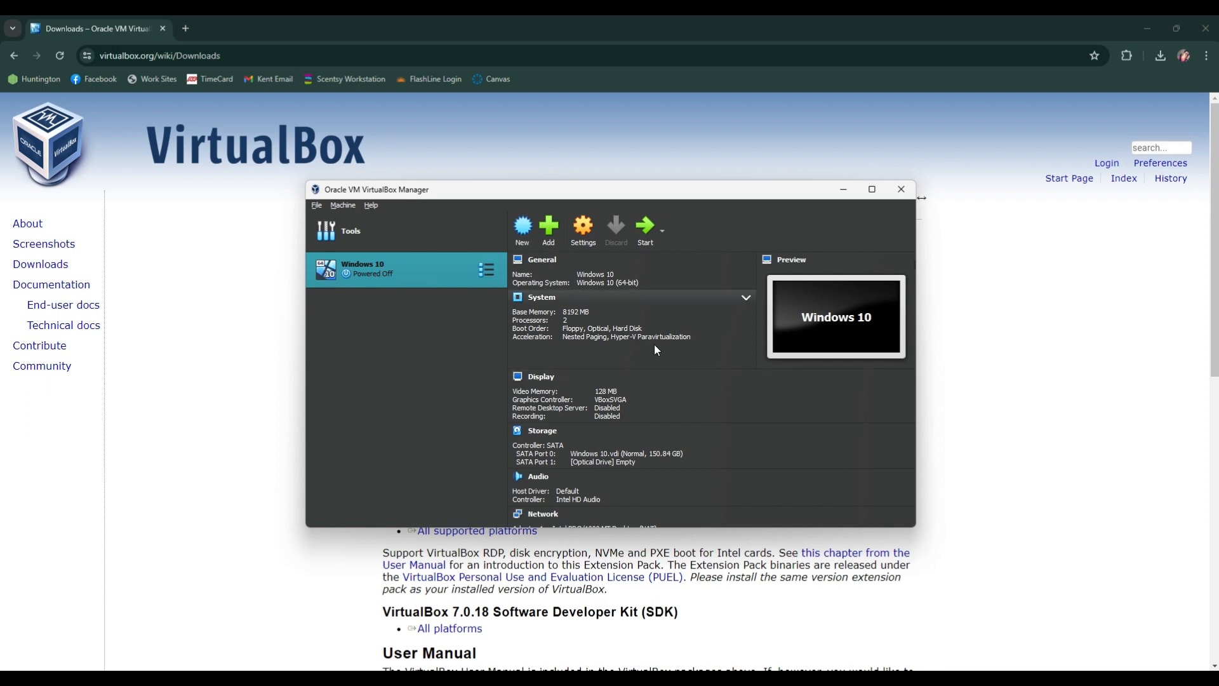
Step: Review the Windows 10 machine's details, from its system and display settings to storage, audio, network and shared folders
scroll(656, 350, down, 3)
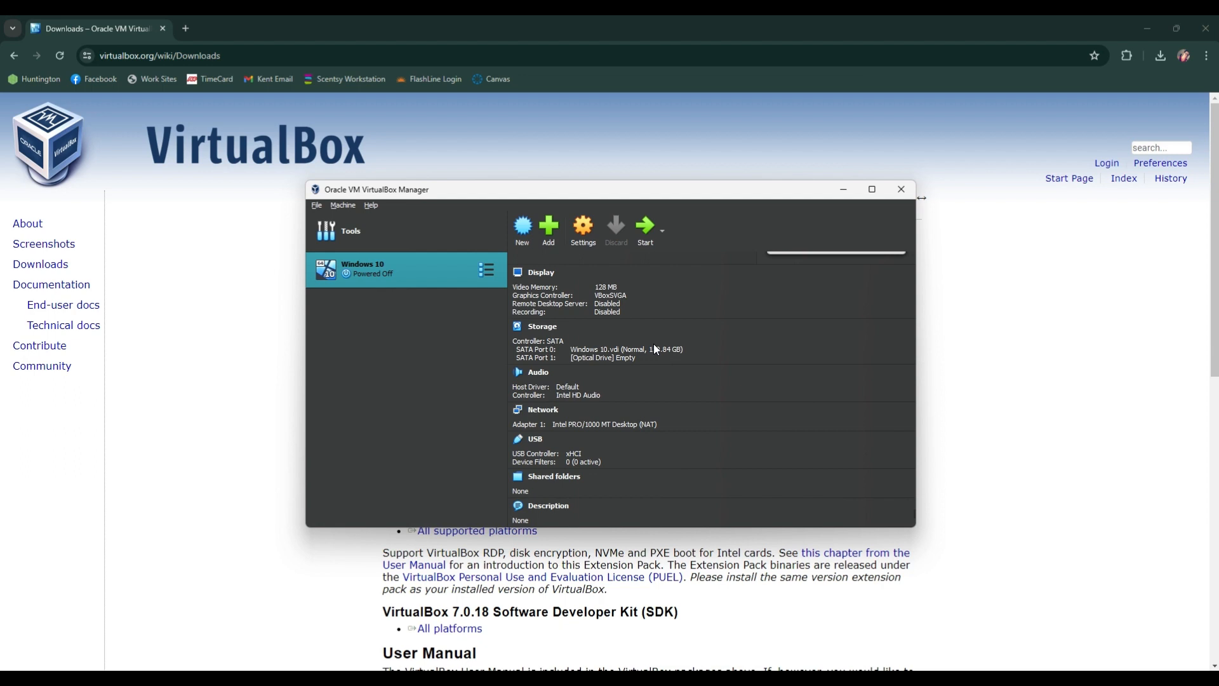
scroll(656, 349, up, 3)
scroll(656, 391, down, 3)
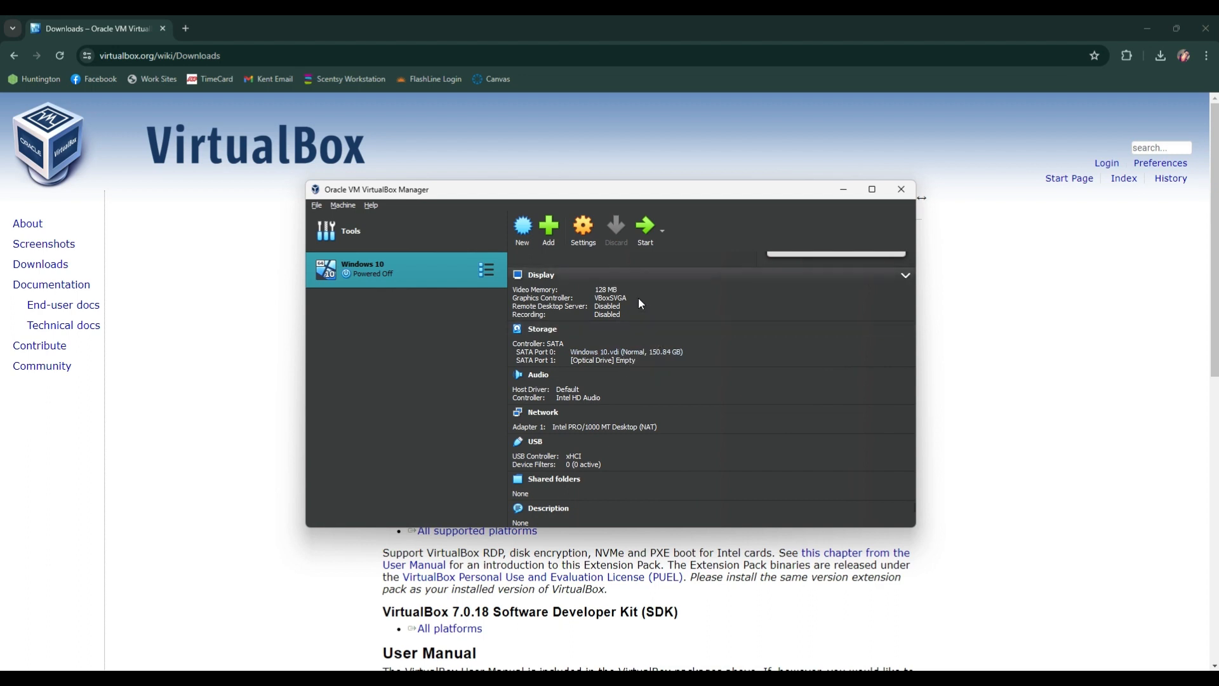
scroll(639, 304, up, 3)
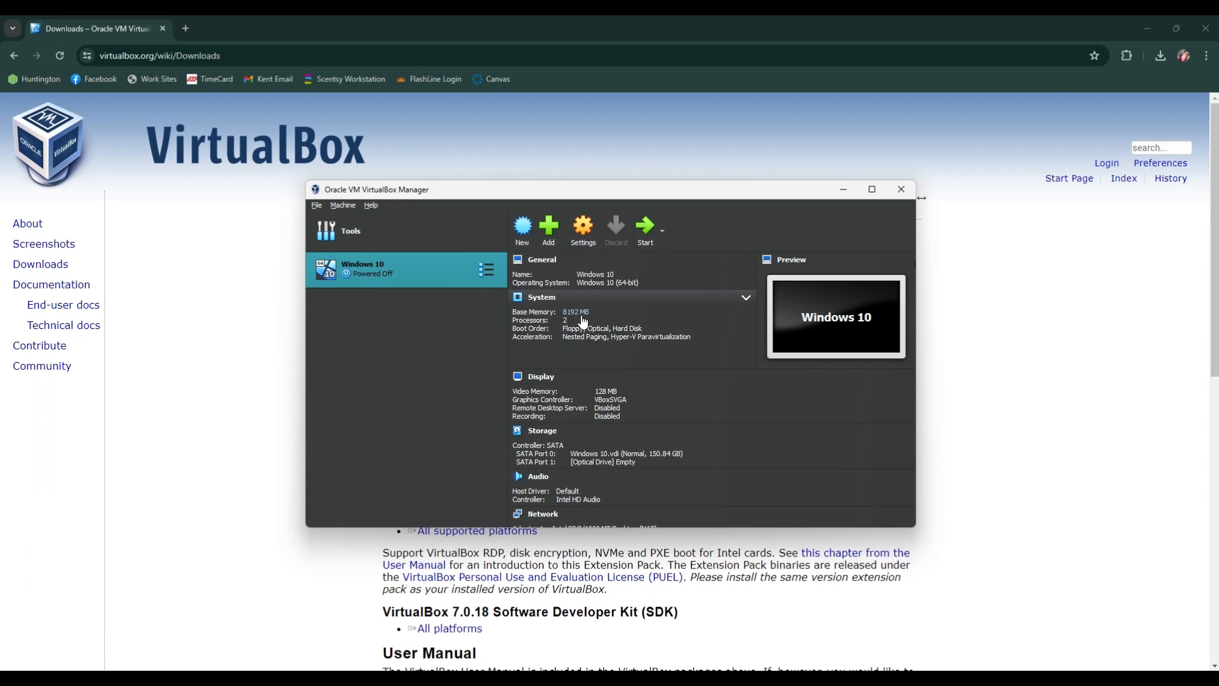
scroll(560, 366, down, 4)
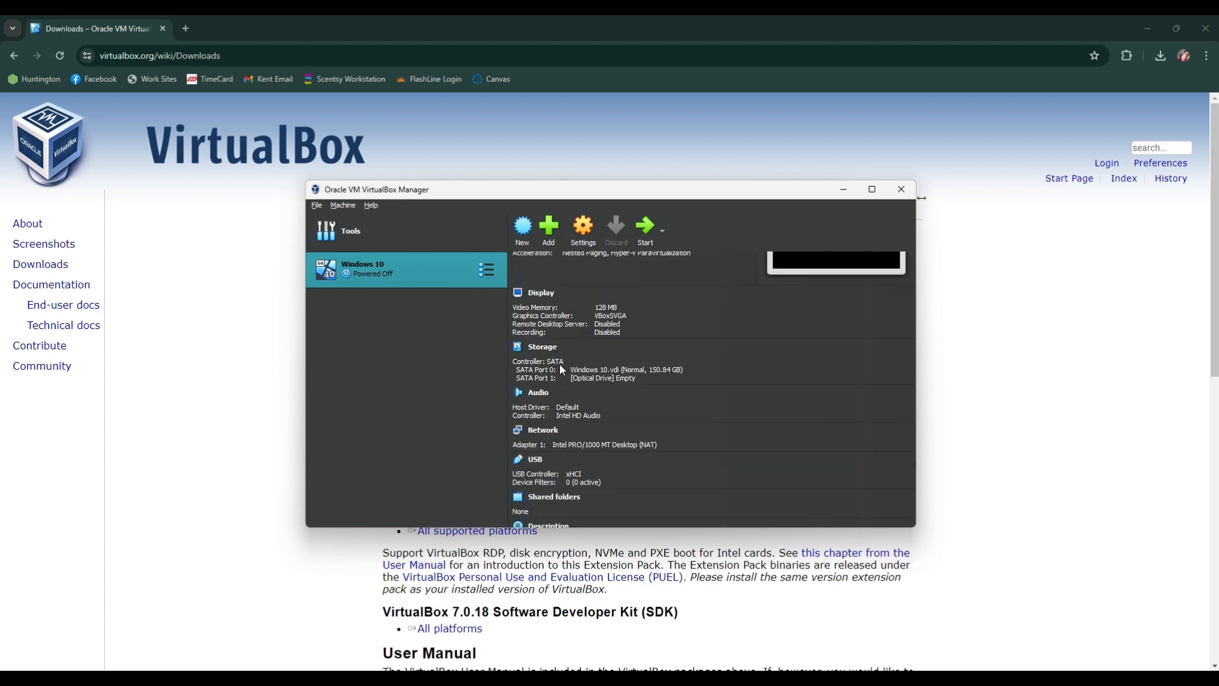
scroll(559, 363, up, 4)
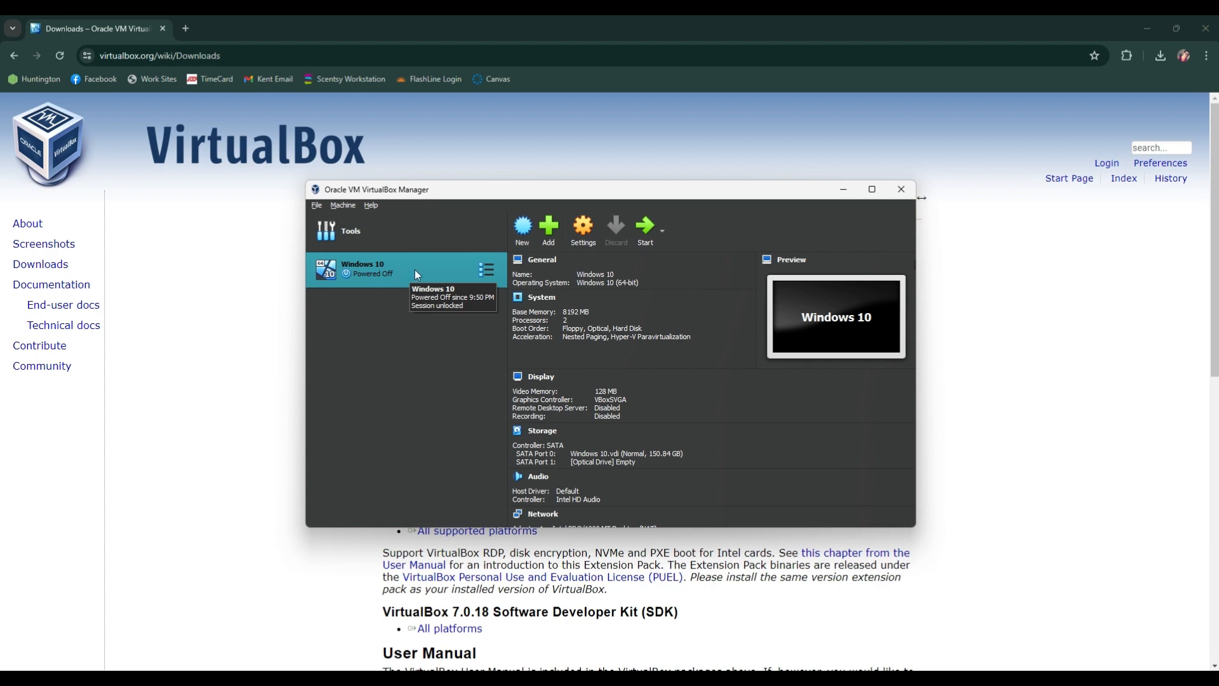
Step: Start the Windows 10 virtual machine and cancel the request to mount an installation DVD
double_click(397, 271)
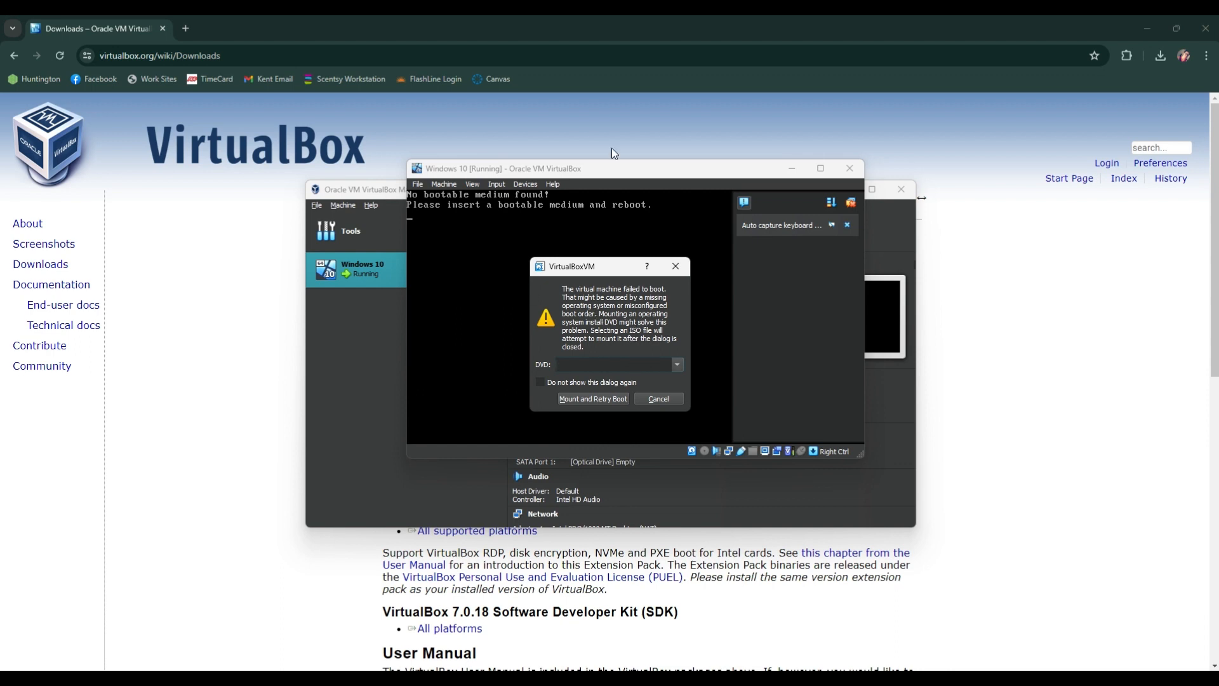
click(539, 39)
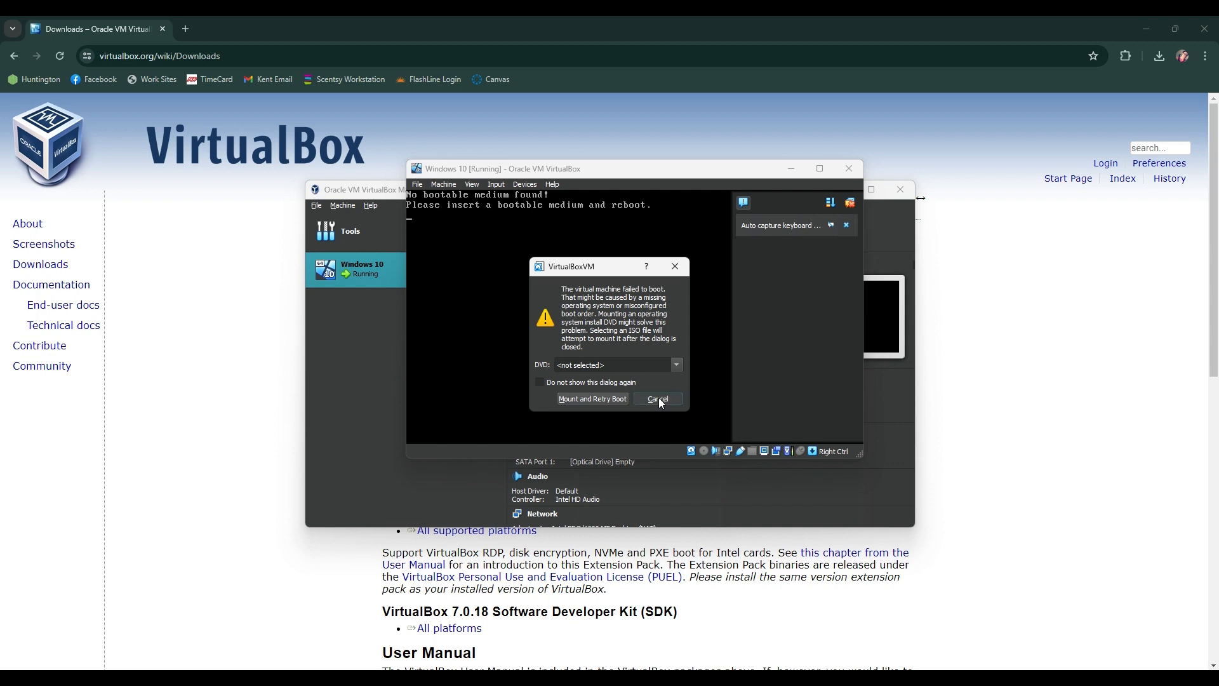
click(658, 398)
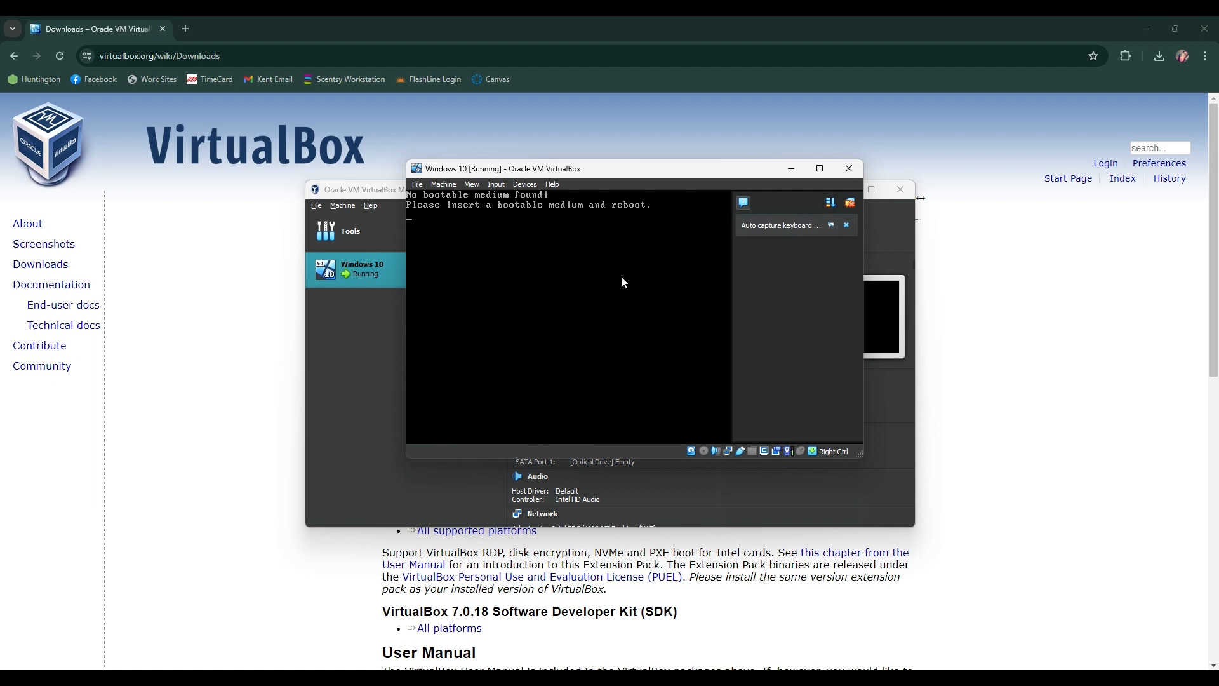
Step: Close the running Windows 10 virtual machine with the option to power off the machine
click(417, 185)
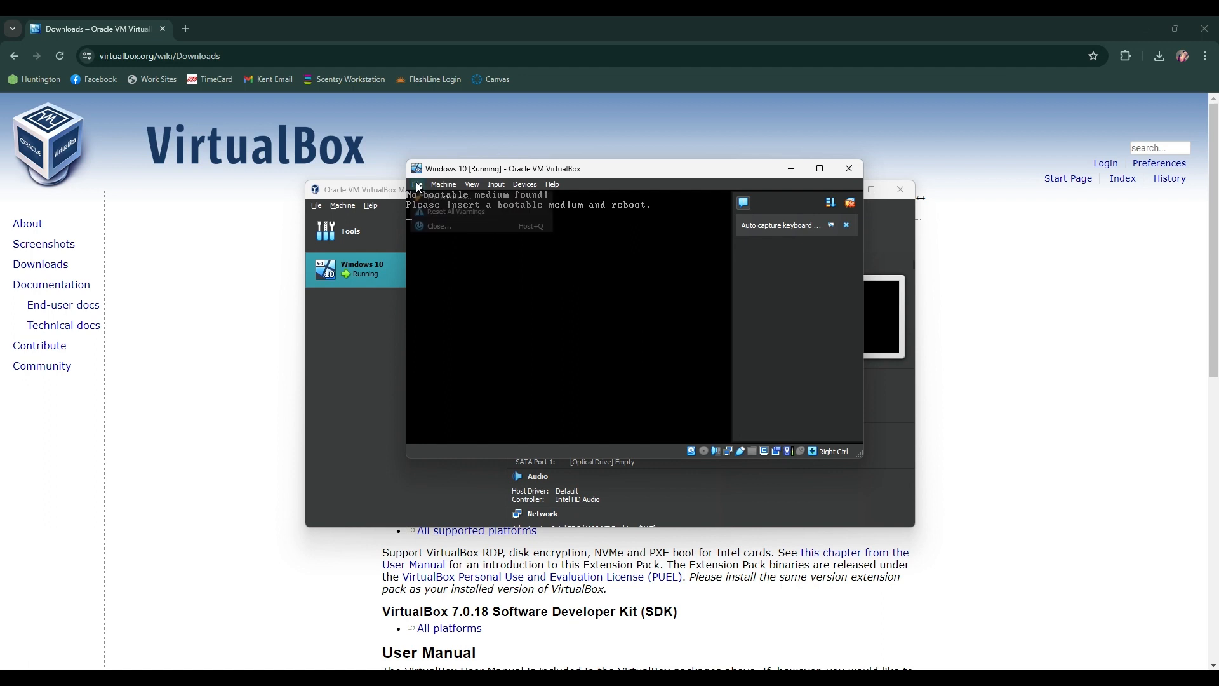
click(446, 227)
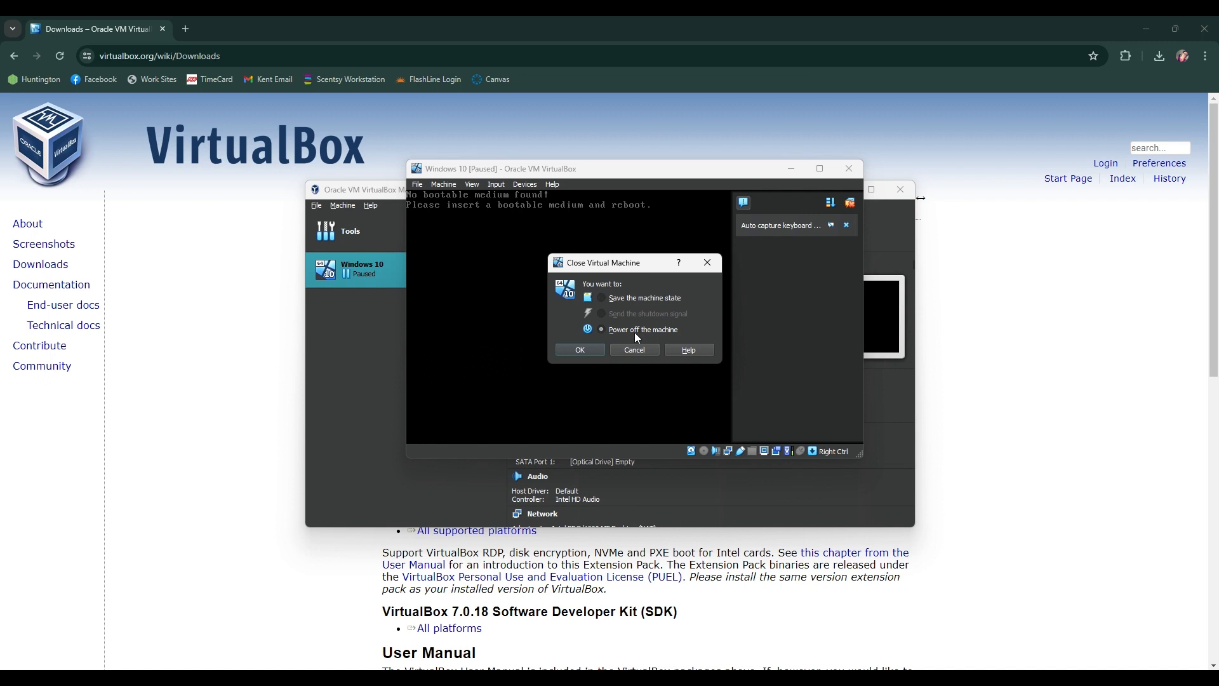
click(580, 350)
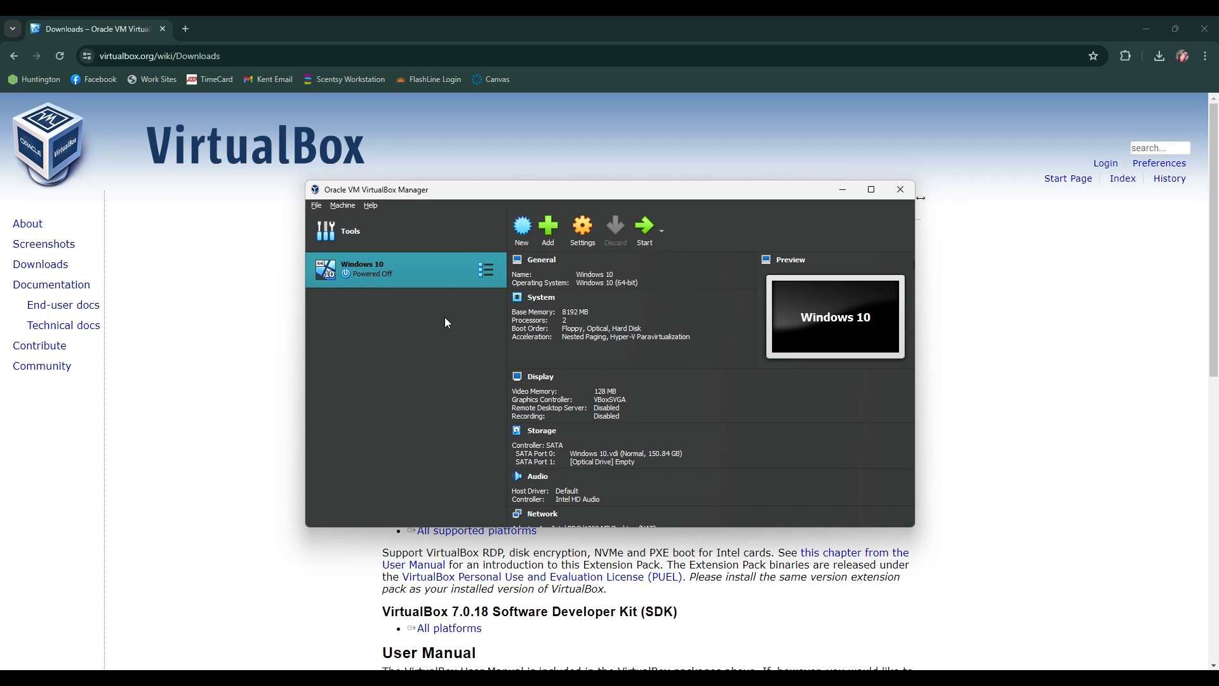
Step: Begin creating another virtual machine and set its operating system type to Mac OS X
click(532, 240)
click(560, 383)
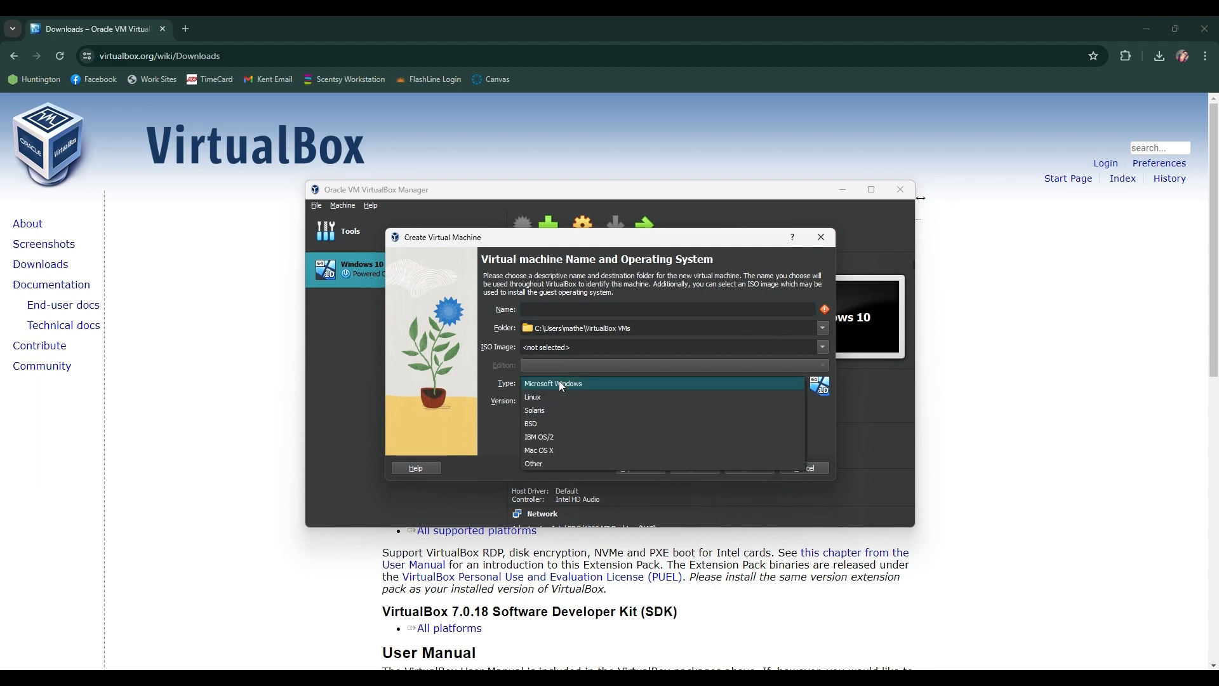
click(554, 449)
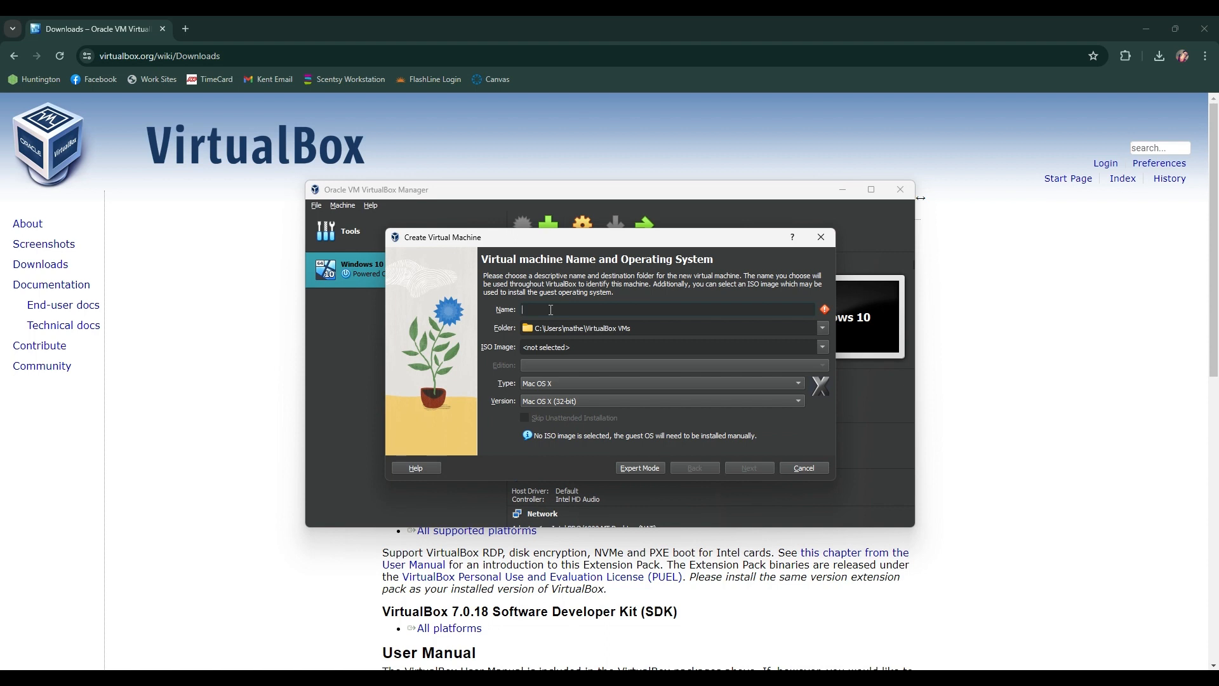
Step: Name the new virtual machine MacOS, set its version to Mac OS X (64-bit) without an ISO image, and continue to the hardware settings
text(MacOS)
click(823, 348)
click(824, 351)
click(561, 403)
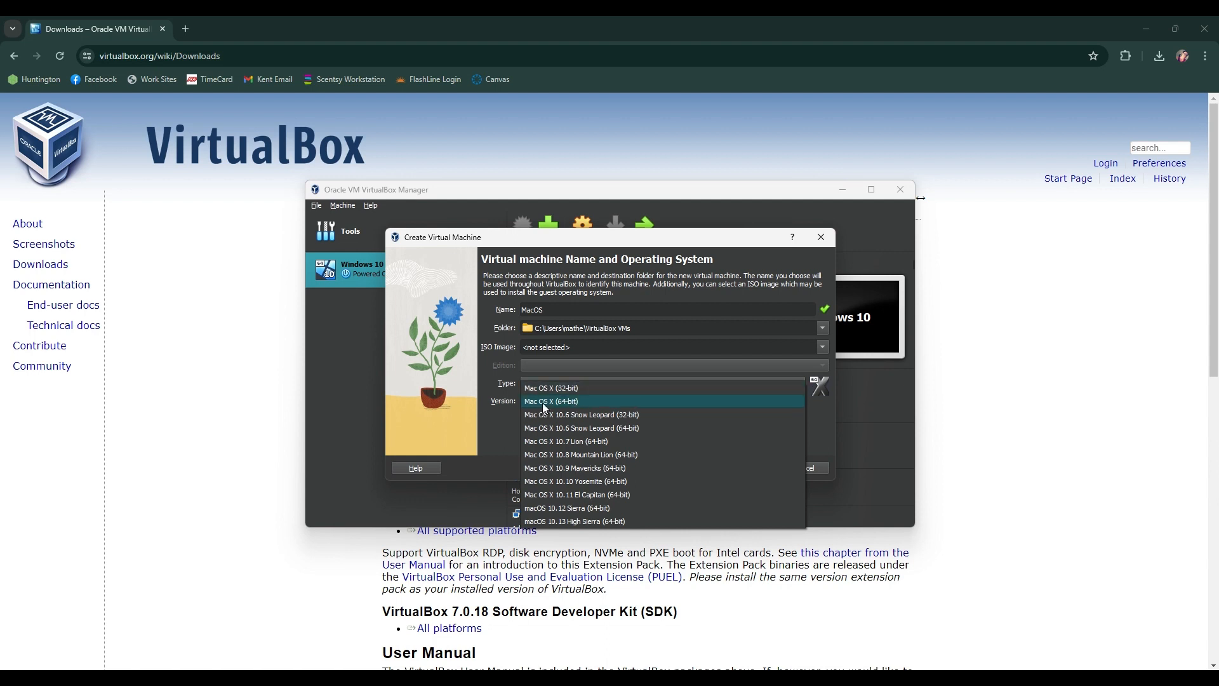
click(570, 403)
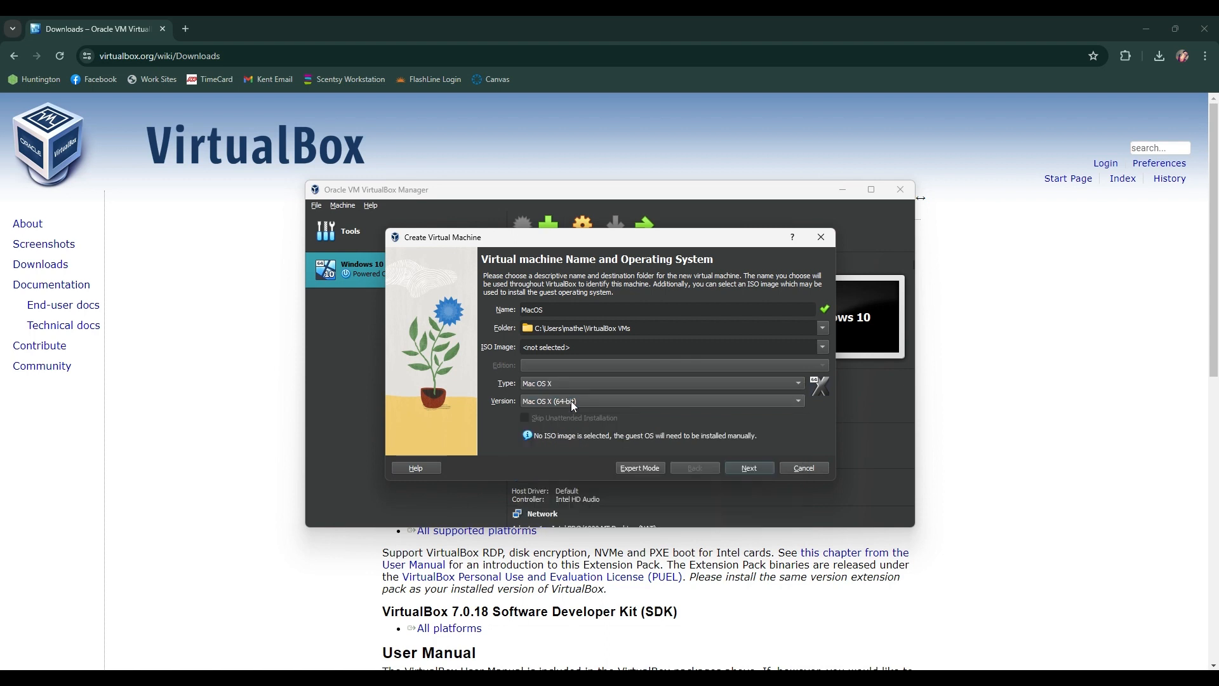
click(749, 468)
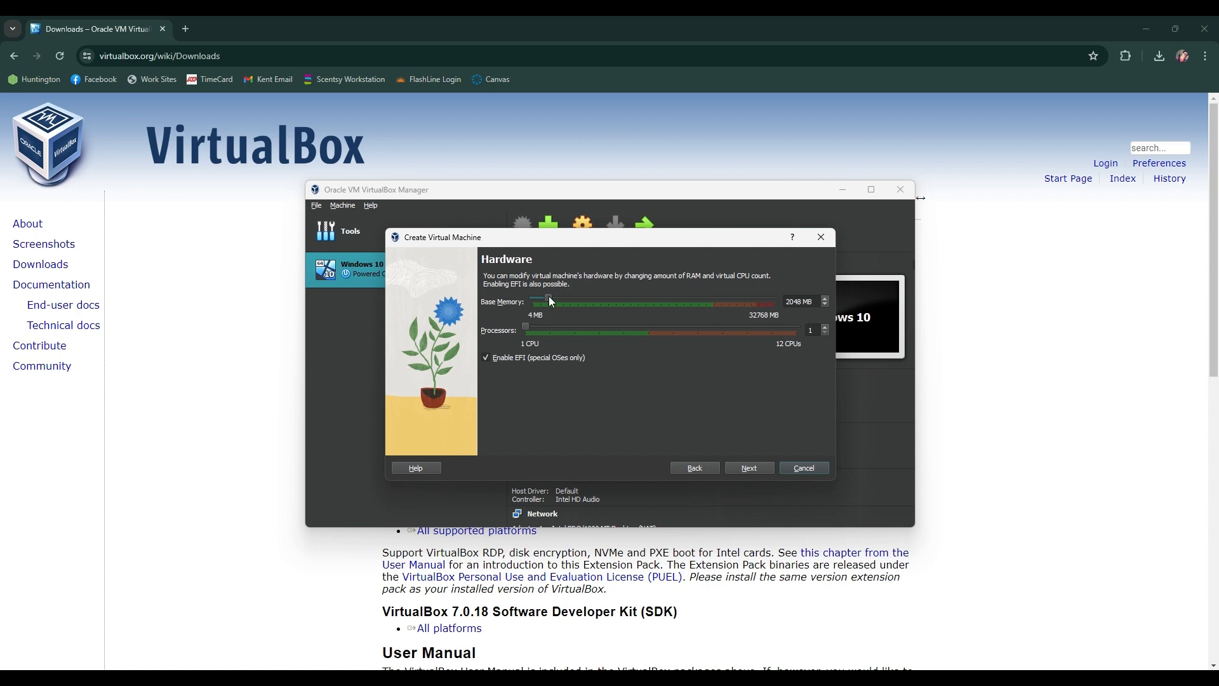
Step: Give the MacOS machine 10264 MB of base memory and 2 processors, and finish creating it with a new 20 GB virtual hard disk
drag(550, 298, 609, 299)
click(755, 471)
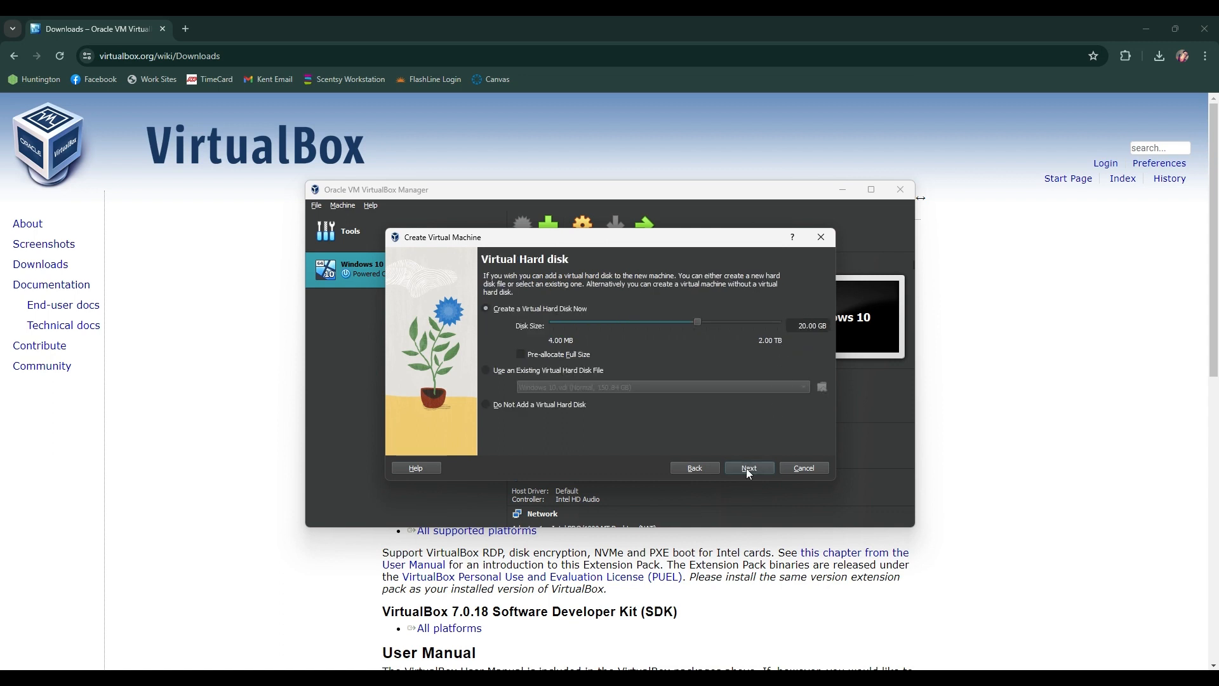
click(747, 470)
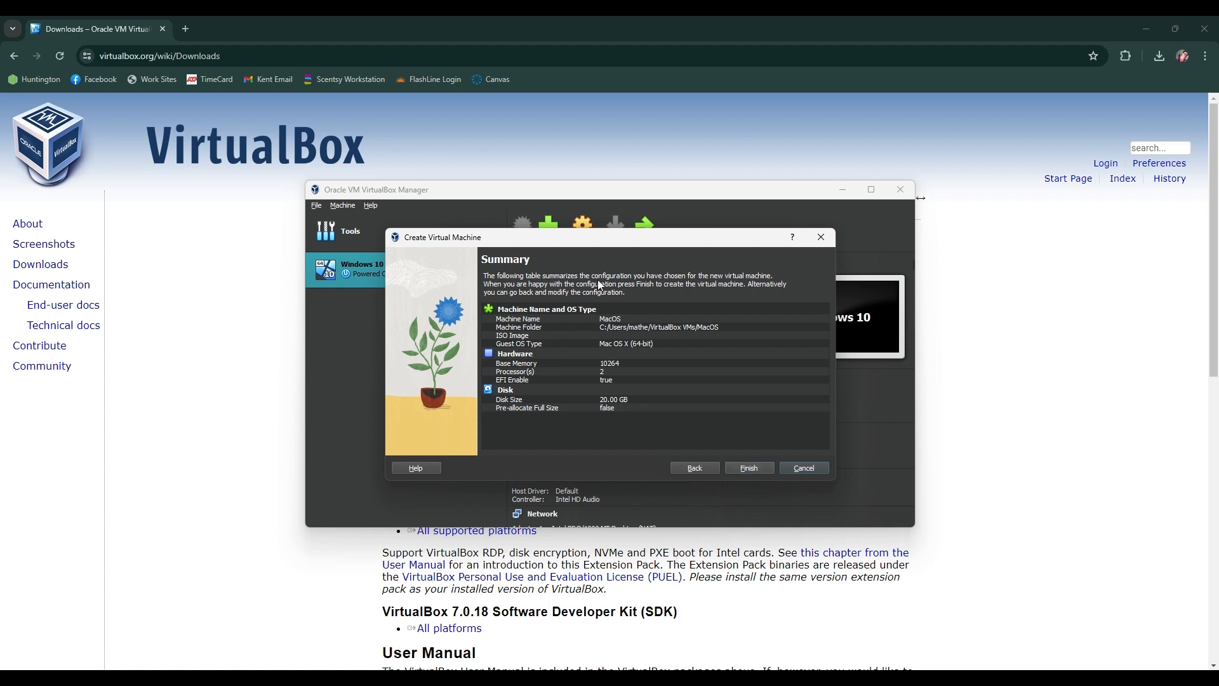
click(751, 470)
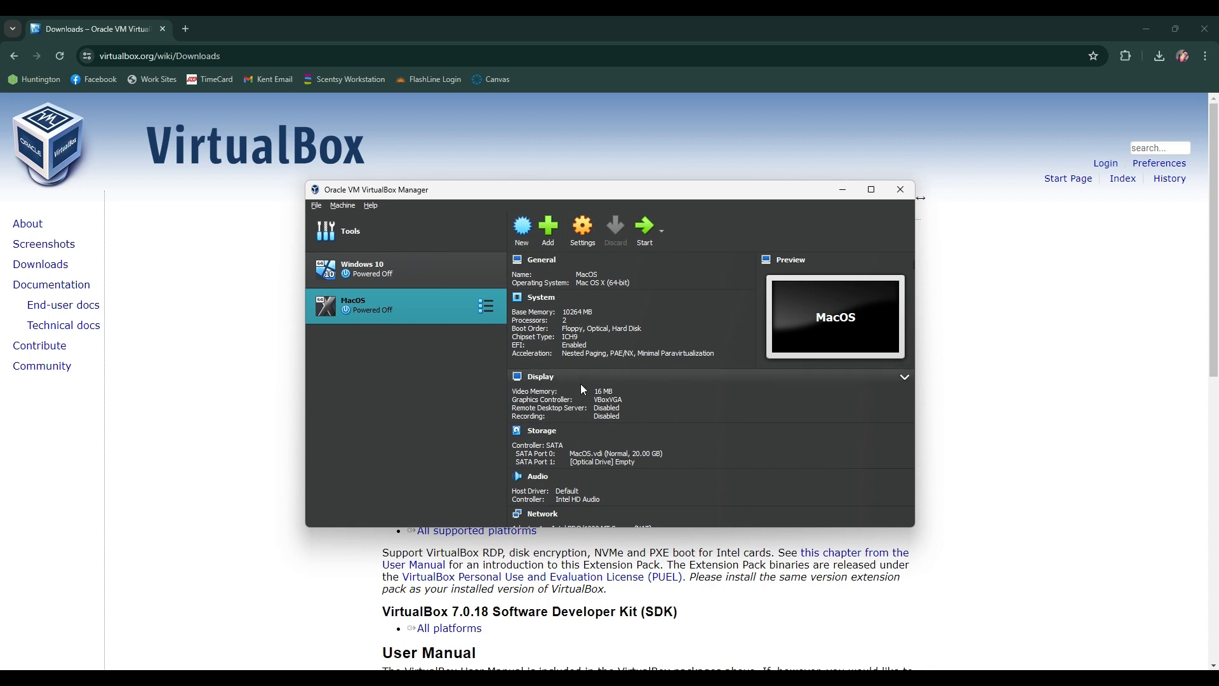
Step: Examine the details of the MacOS and Windows 10 machines, including their system, display, storage, audio, network and USB settings
scroll(580, 384, down, 3)
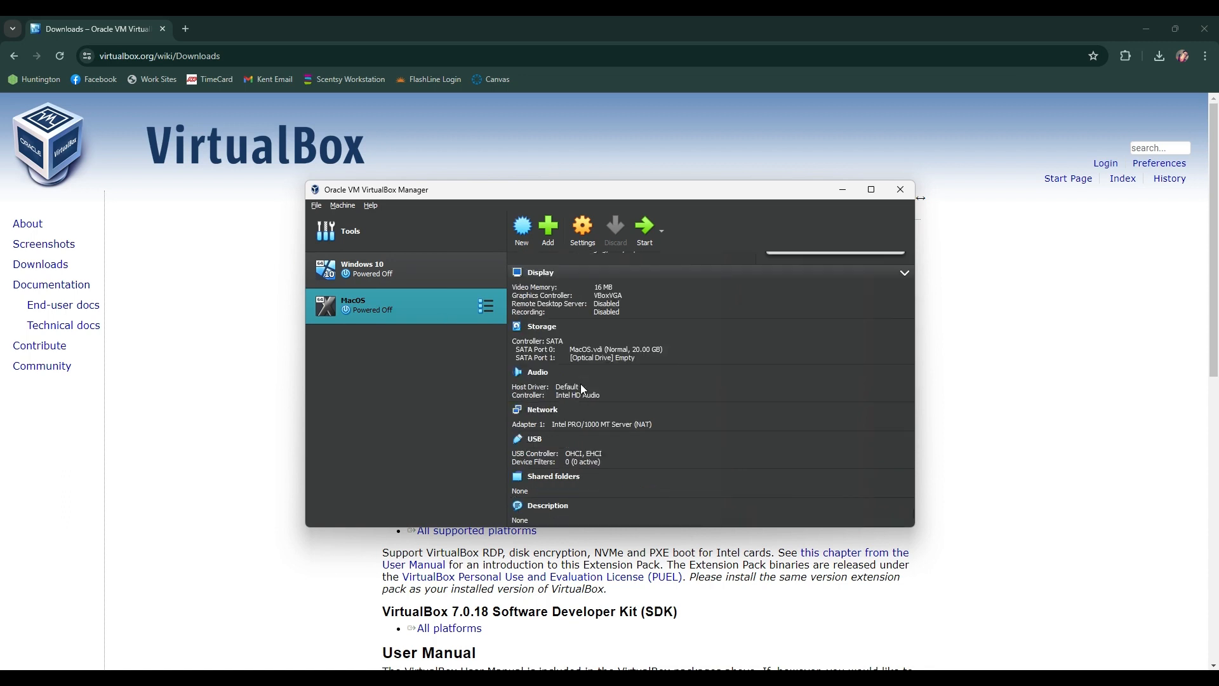
scroll(581, 384, up, 3)
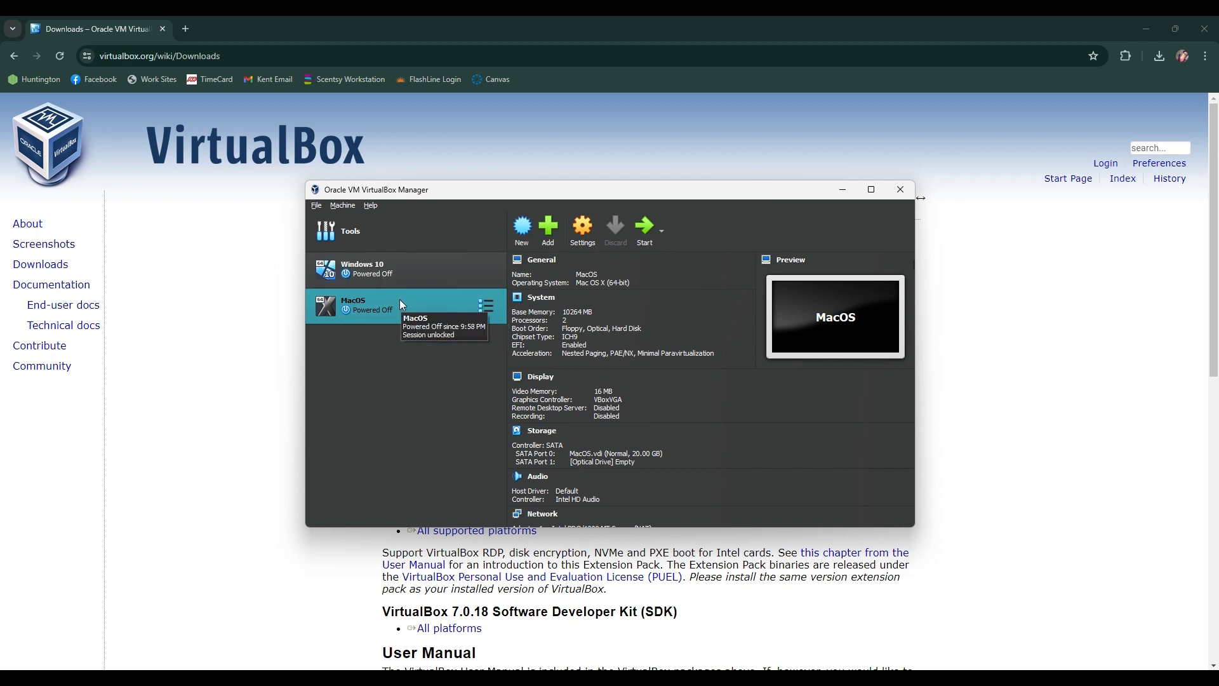
click(421, 264)
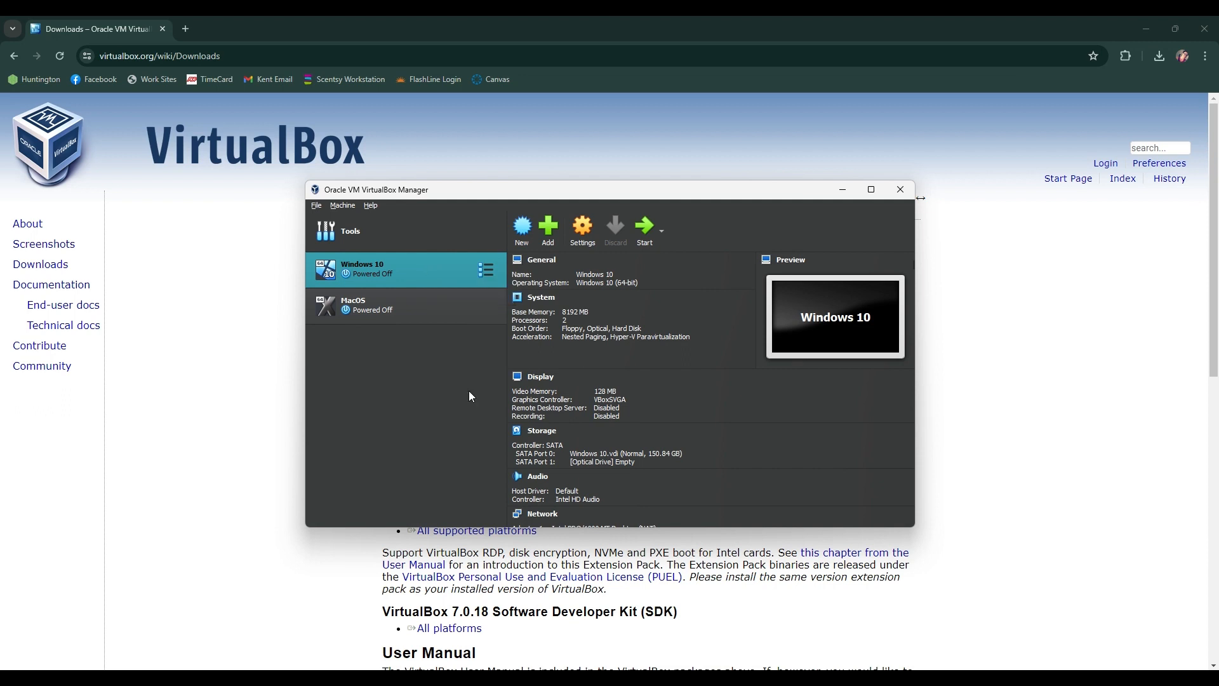
scroll(611, 380, down, 3)
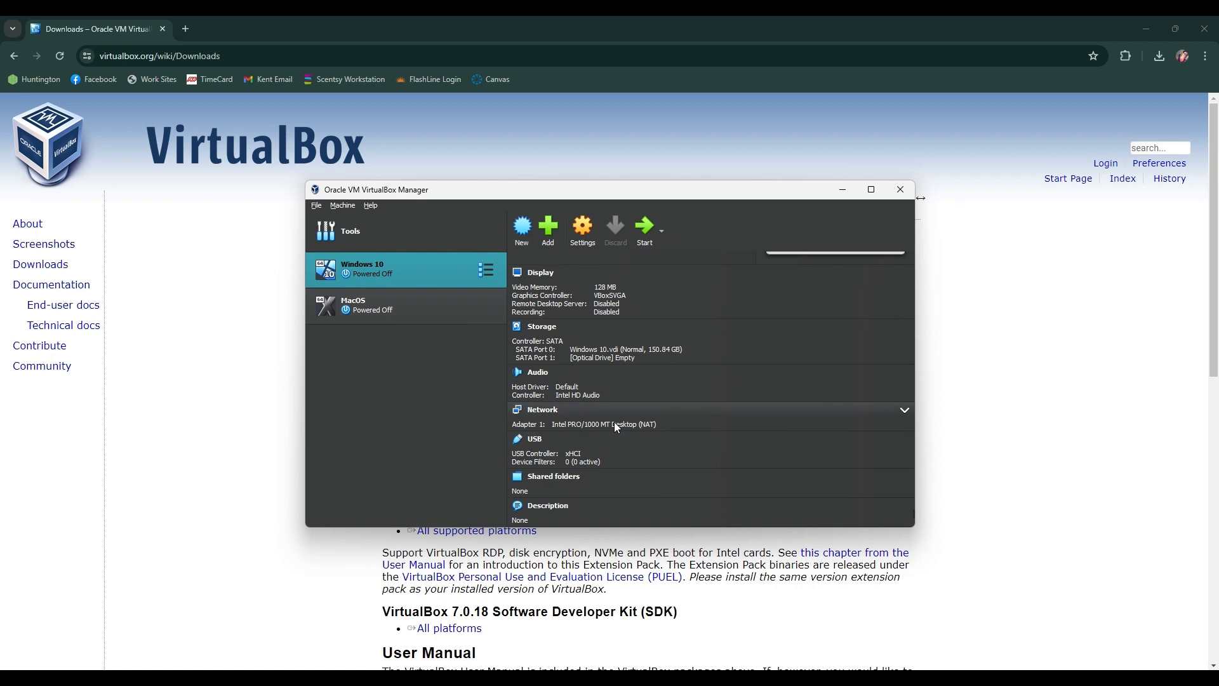
scroll(615, 422, up, 3)
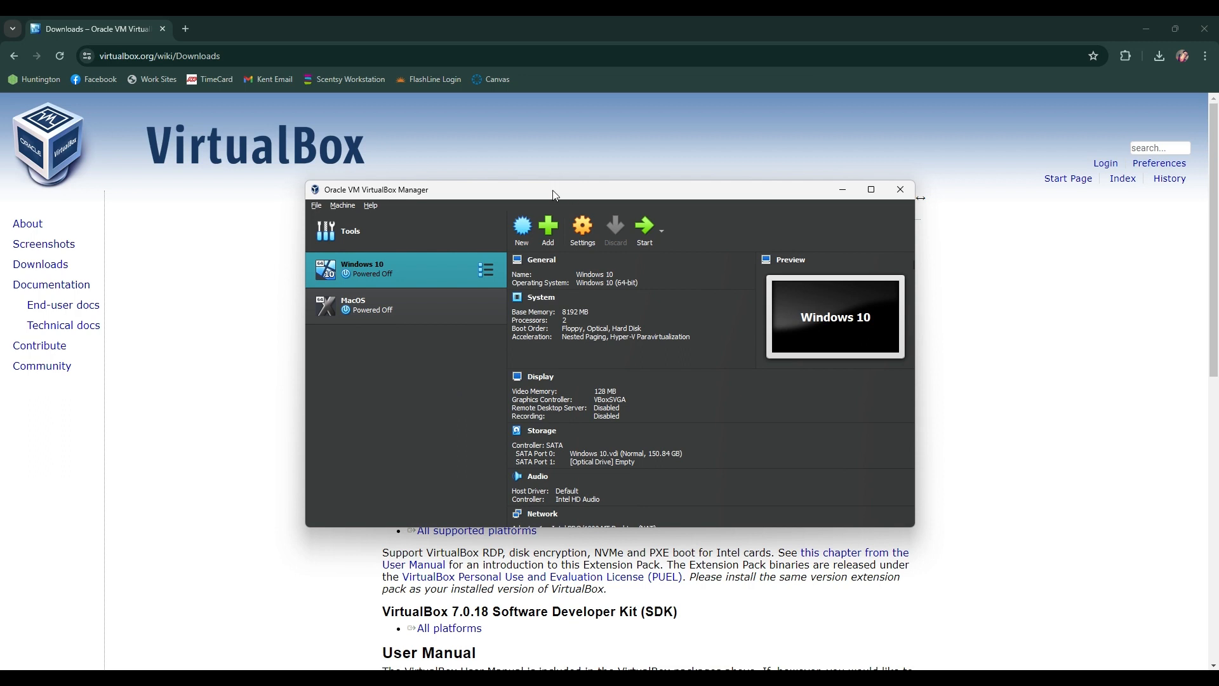
drag(553, 195, 574, 115)
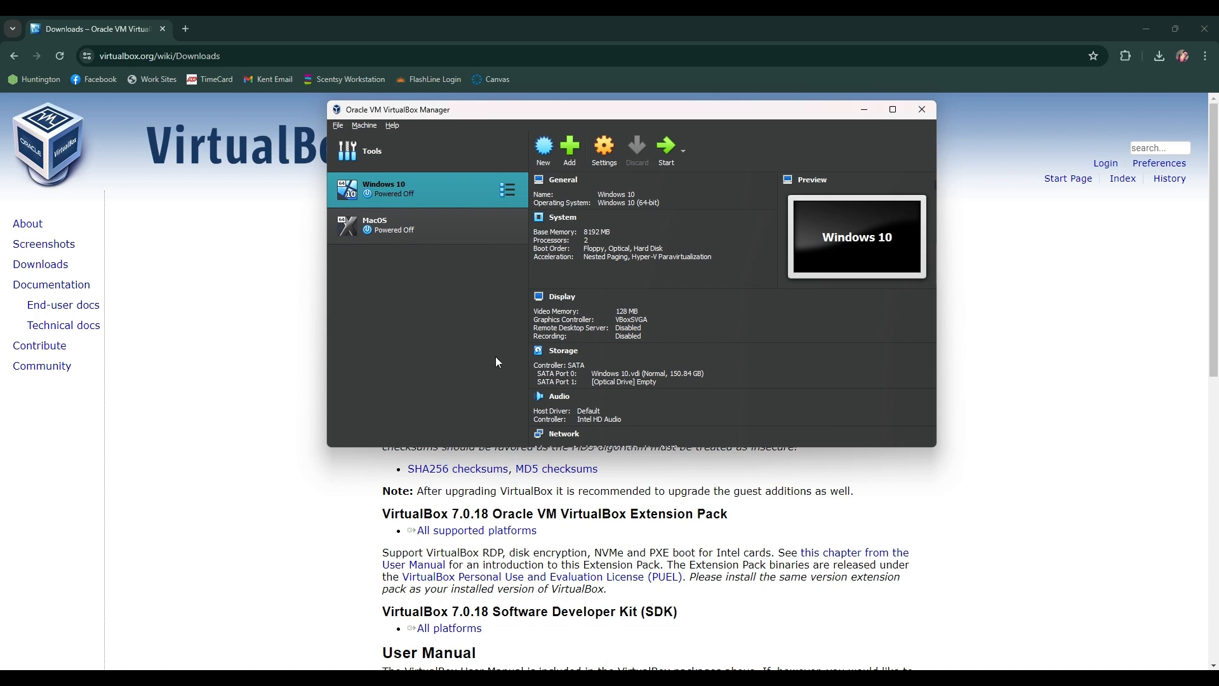
scroll(706, 303, down, 4)
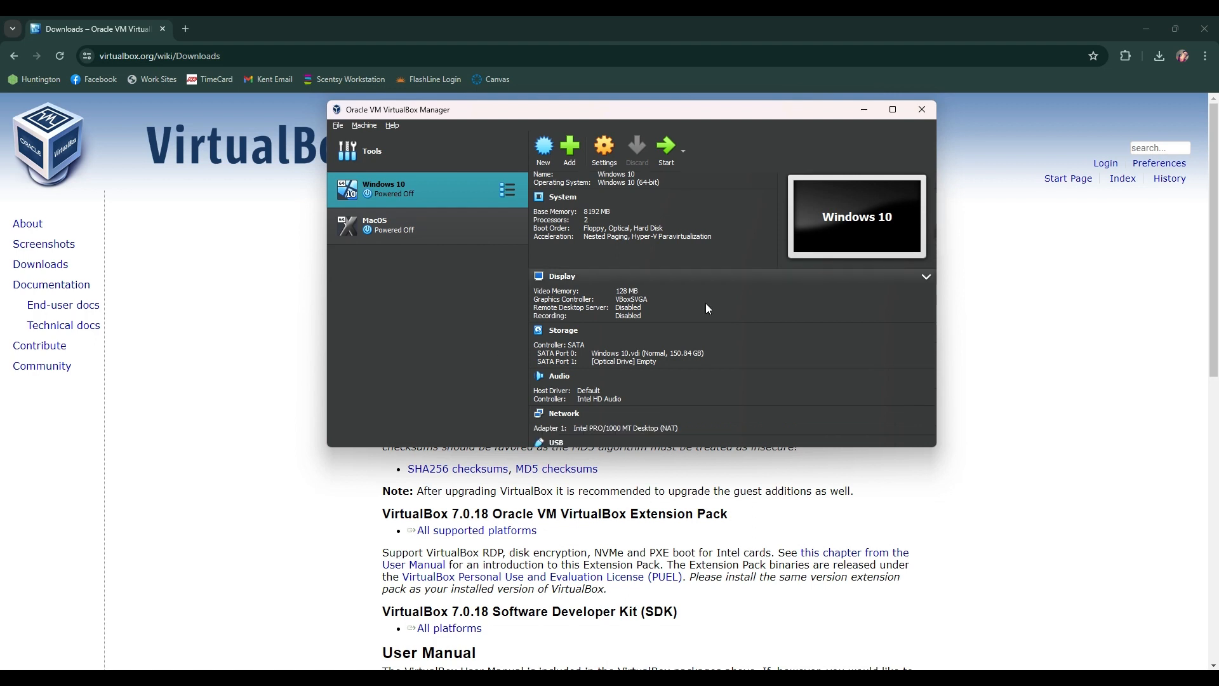
scroll(706, 302, up, 4)
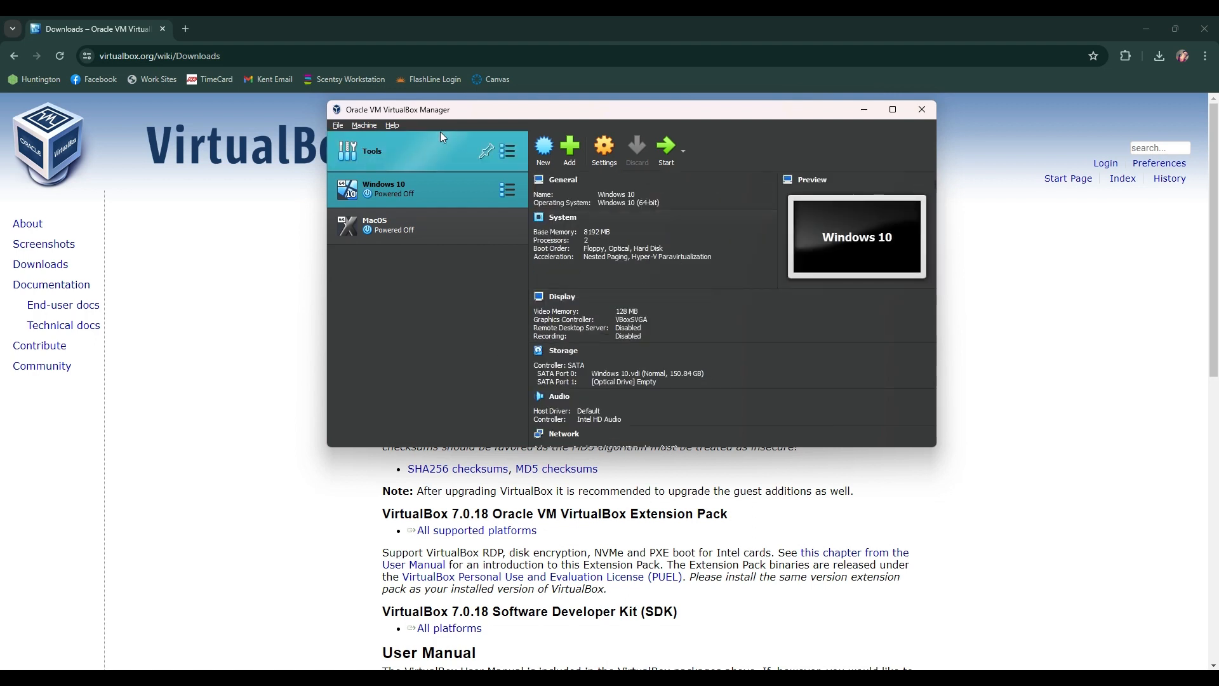